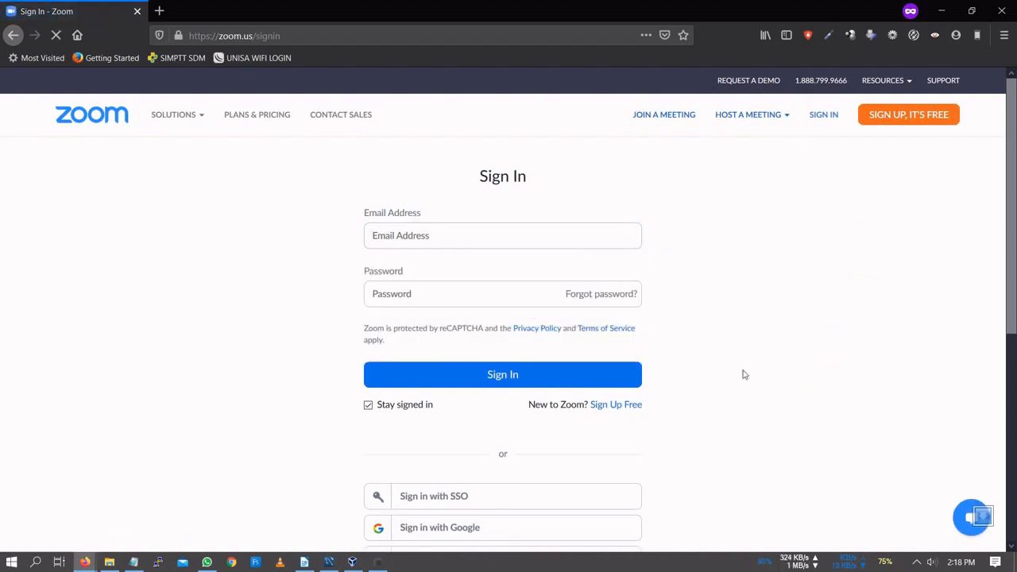
- Choose Google sign-in for Zoom, paste the account e-mail, remove its "mailto:" prefix and continue to the password page
scroll(742, 373, "down", 3)
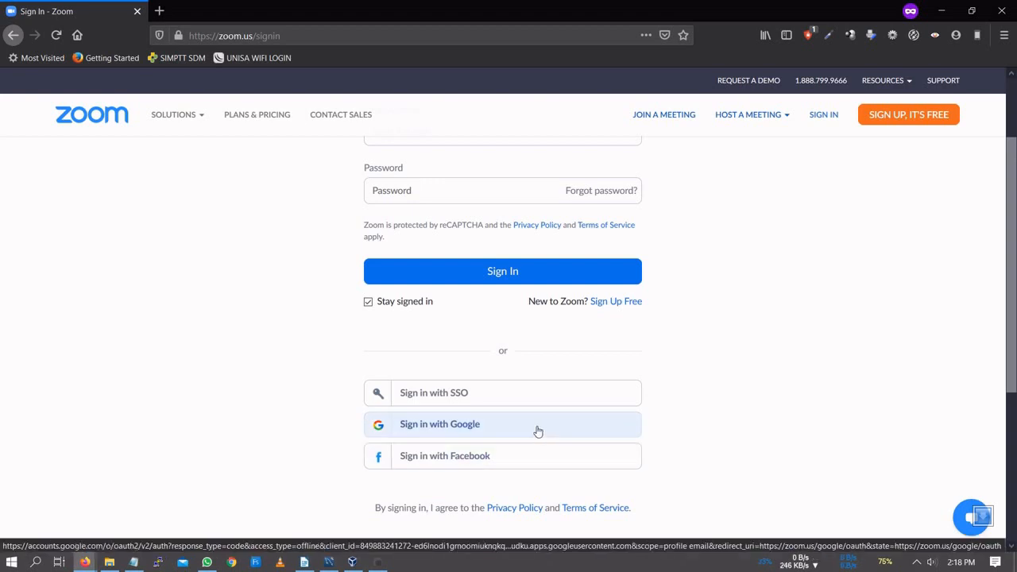
left_click(468, 429)
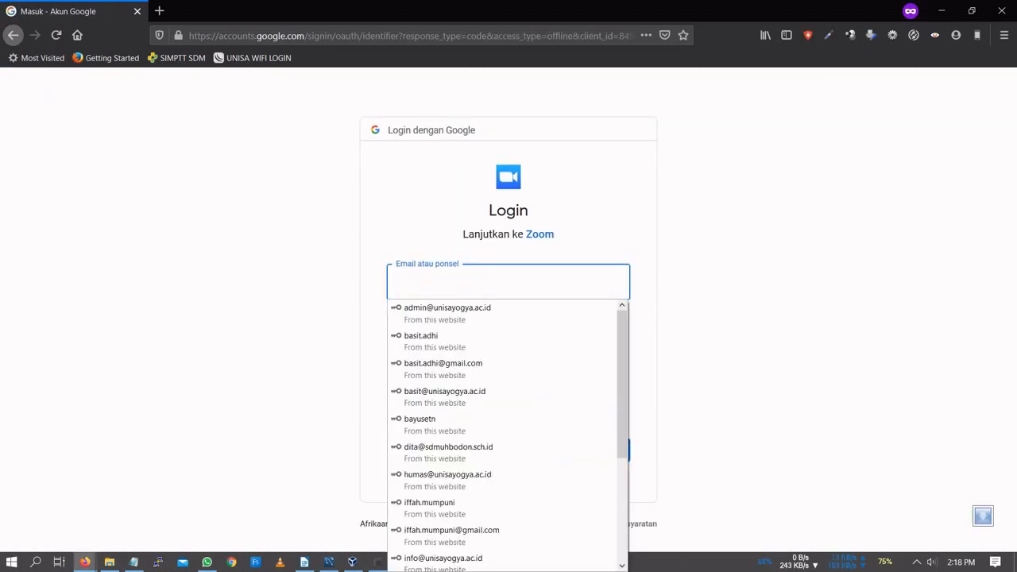
right_click(501, 272)
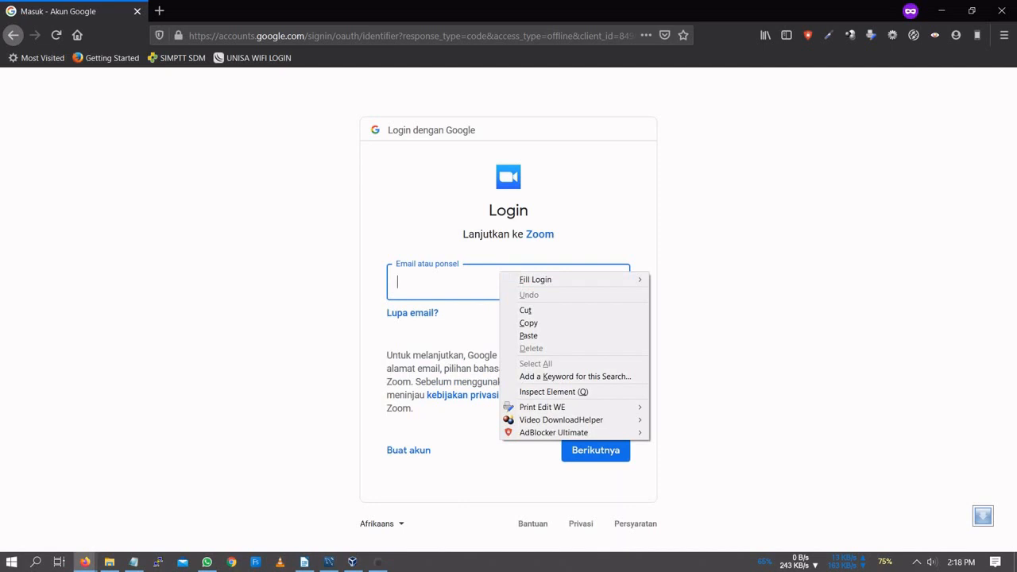
left_click(559, 336)
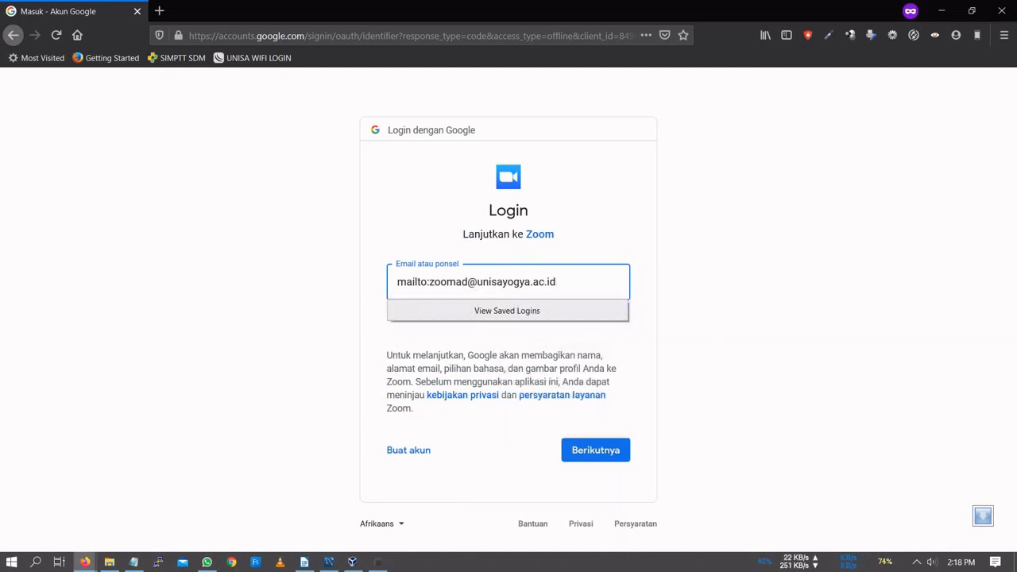
left_click_drag(430, 282, 396, 282)
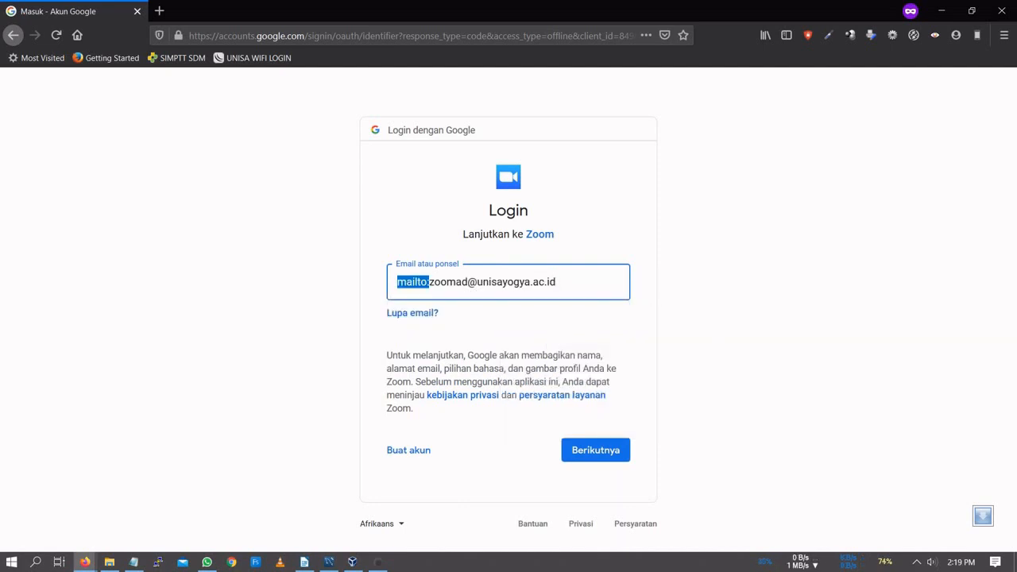
key("BackSpace")
left_click(608, 451)
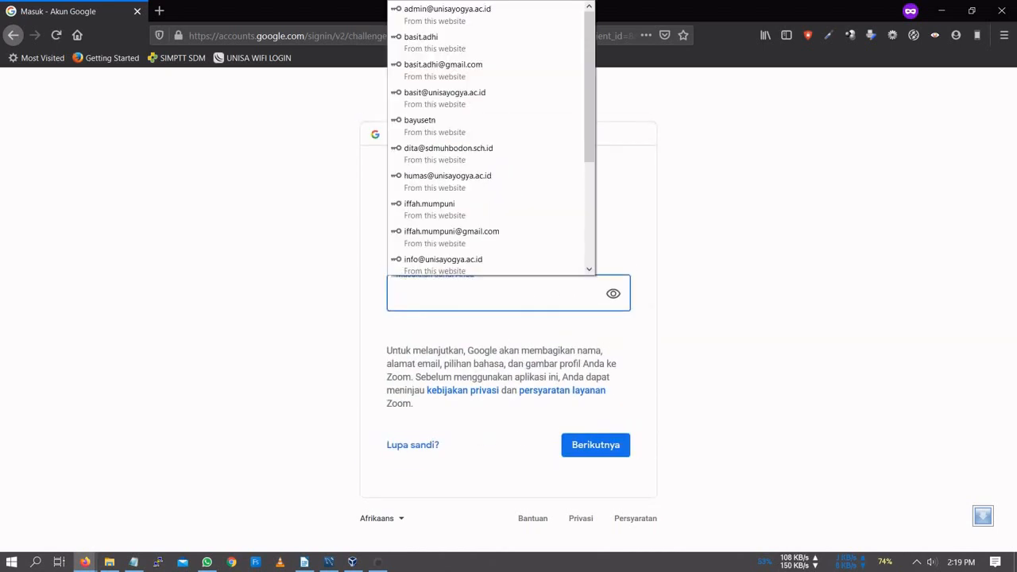
- Paste the account password and submit it to finish signing in to Zoom with Google
key("alt+Tab")
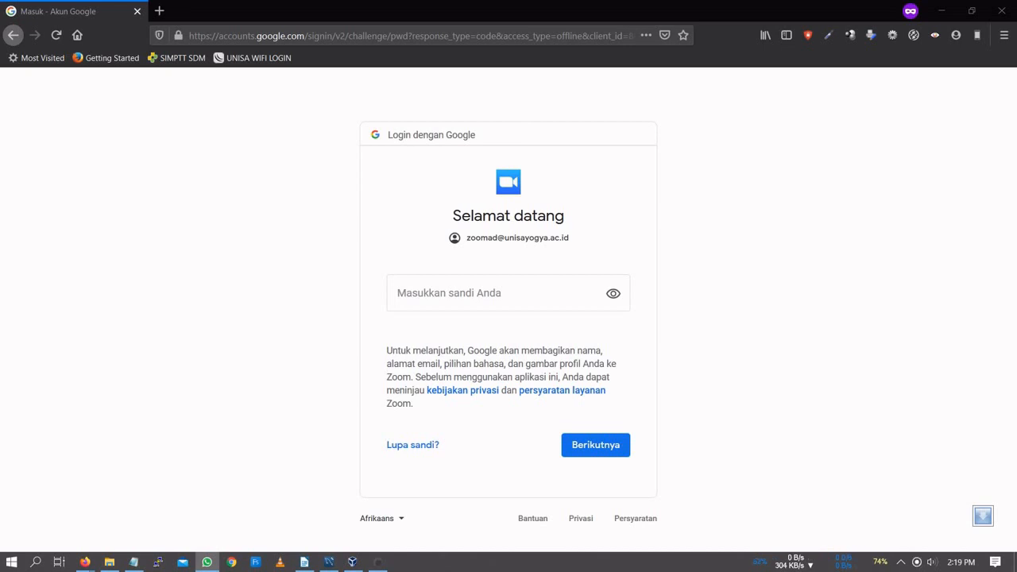
left_click(512, 300)
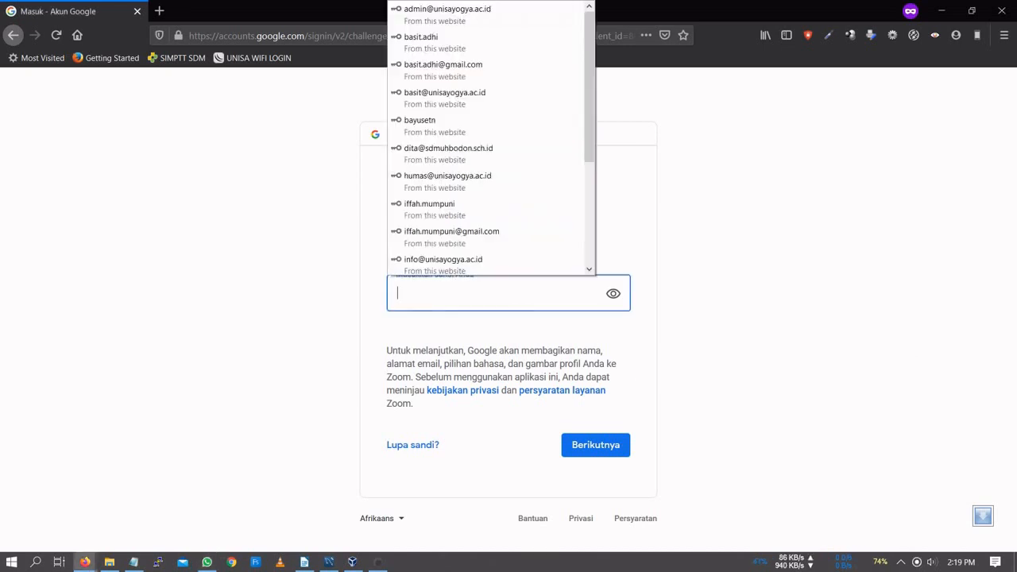
right_click(511, 301)
left_click(566, 375)
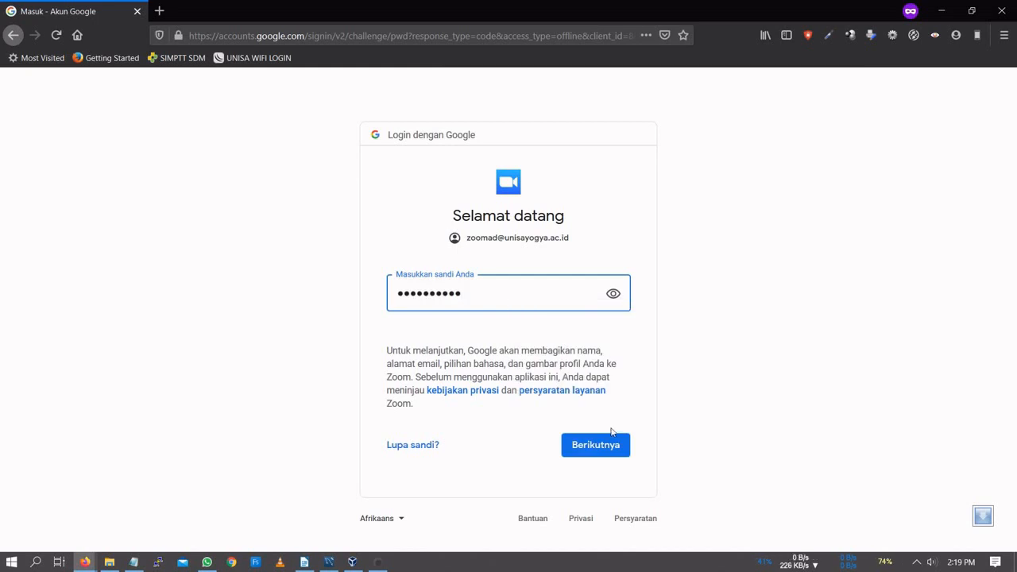
left_click(613, 441)
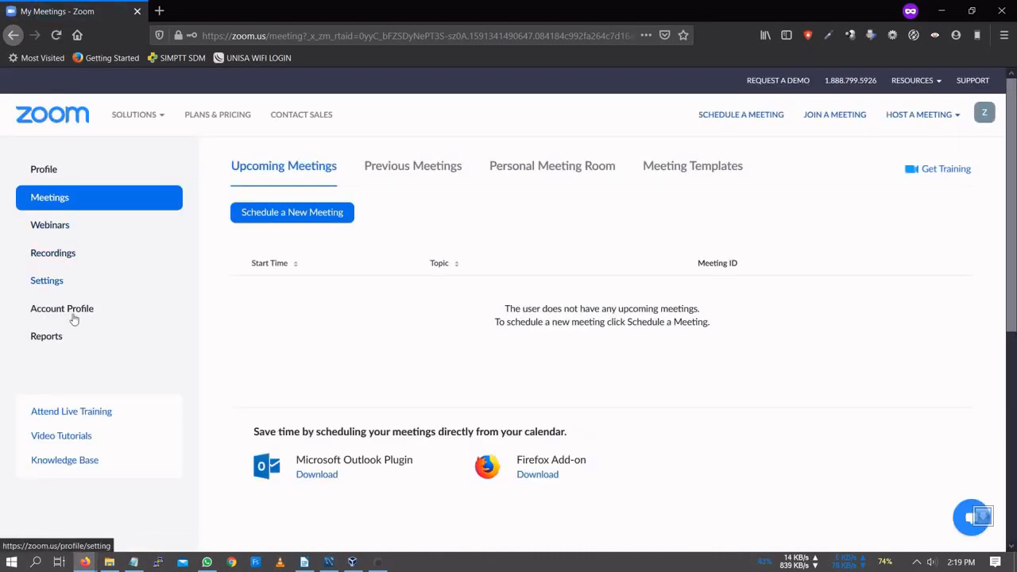
- Enable the Co-host option in the basic in-meeting settings of the account
left_click(64, 288)
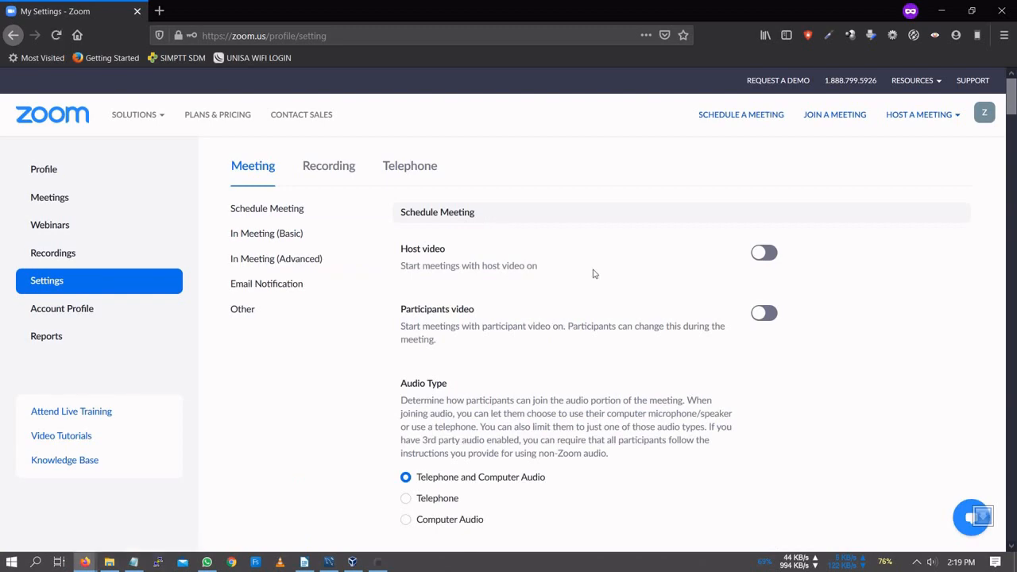
scroll(592, 273, "down", 10)
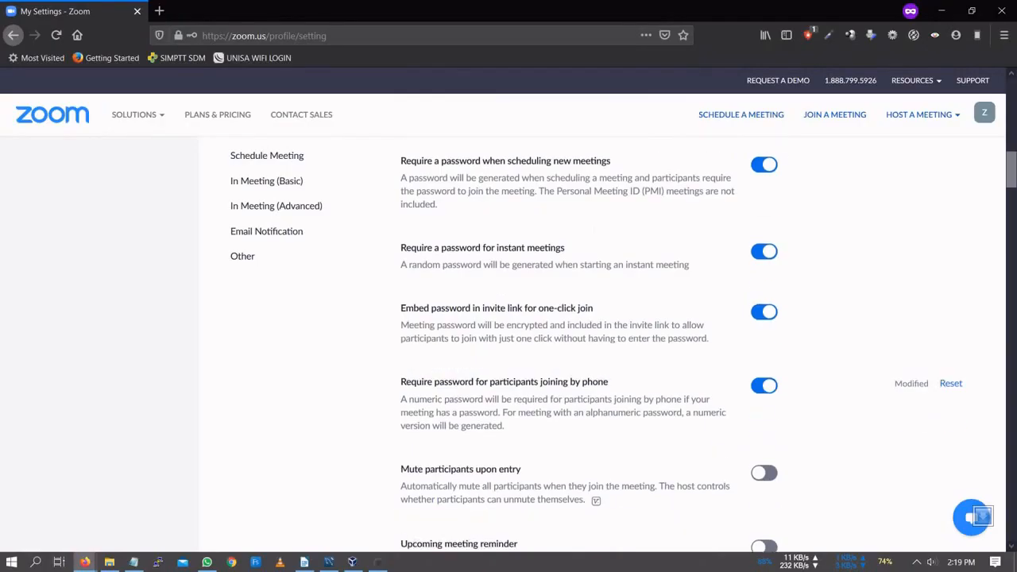
scroll(592, 273, "down", 7)
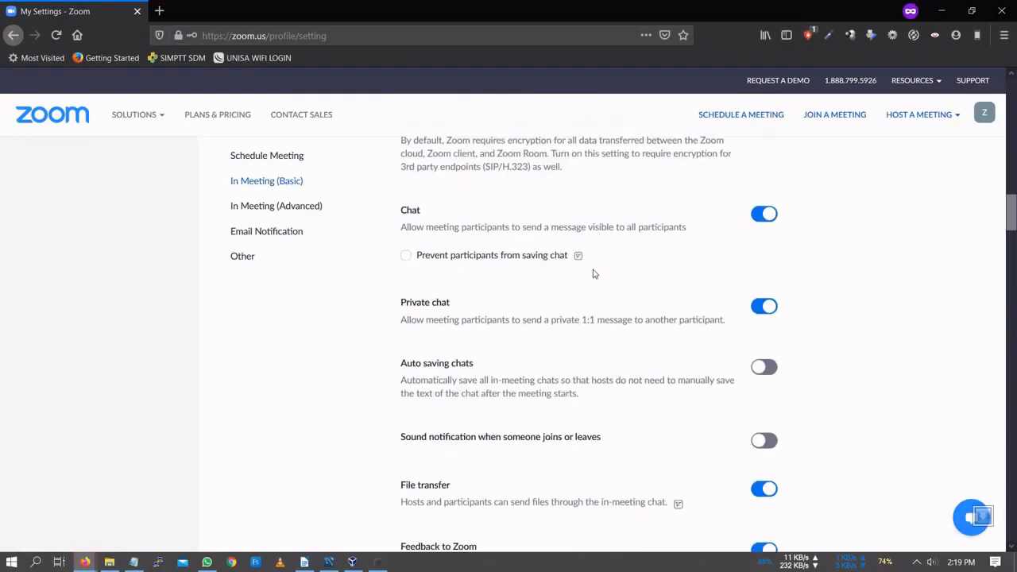
scroll(592, 274, "down", 5)
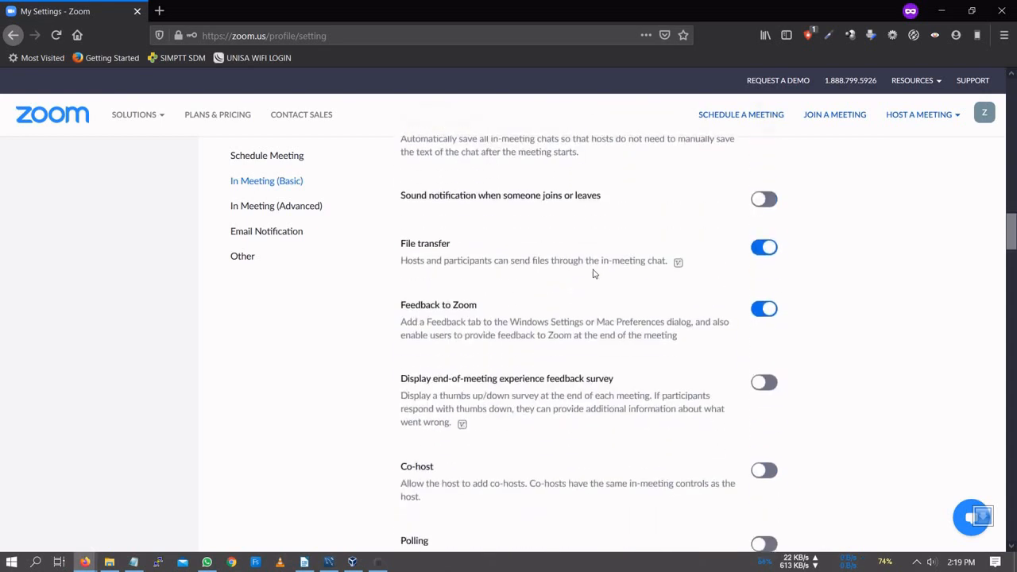
left_click(768, 301)
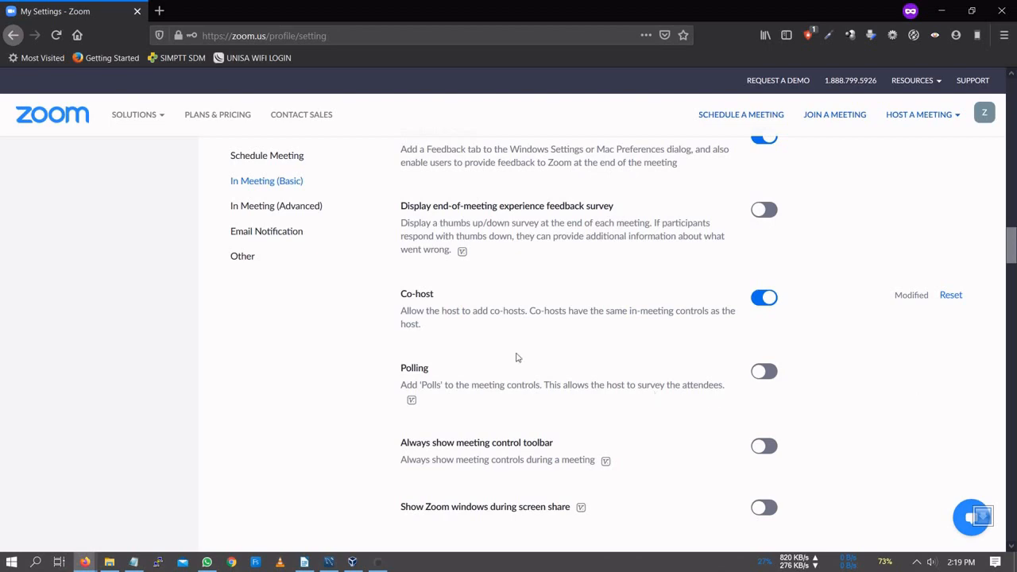
- Enable the Waiting room option in the advanced in-meeting settings
scroll(493, 344, "down", 5)
scroll(493, 345, "down", 1)
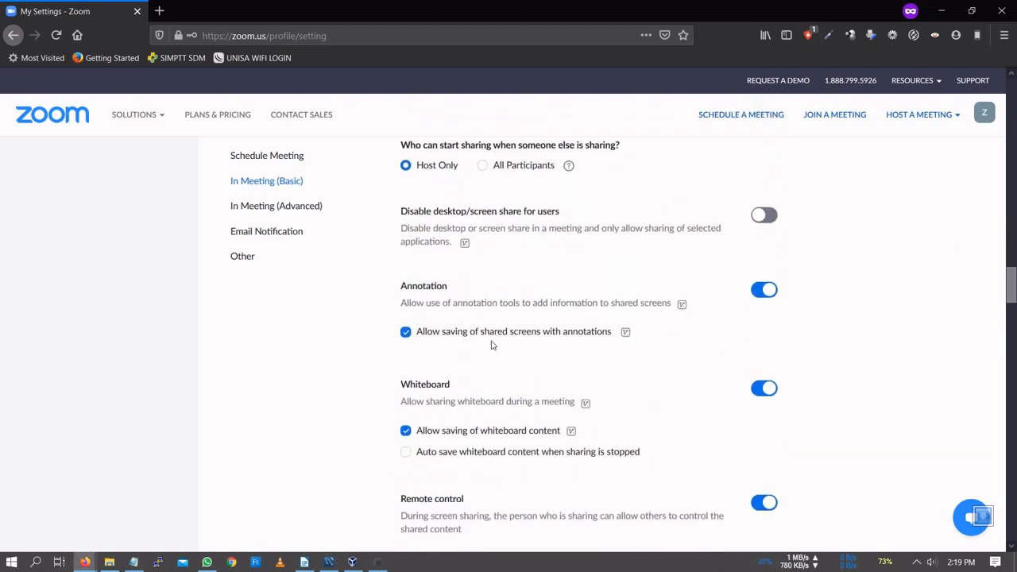
scroll(492, 344, "down", 4)
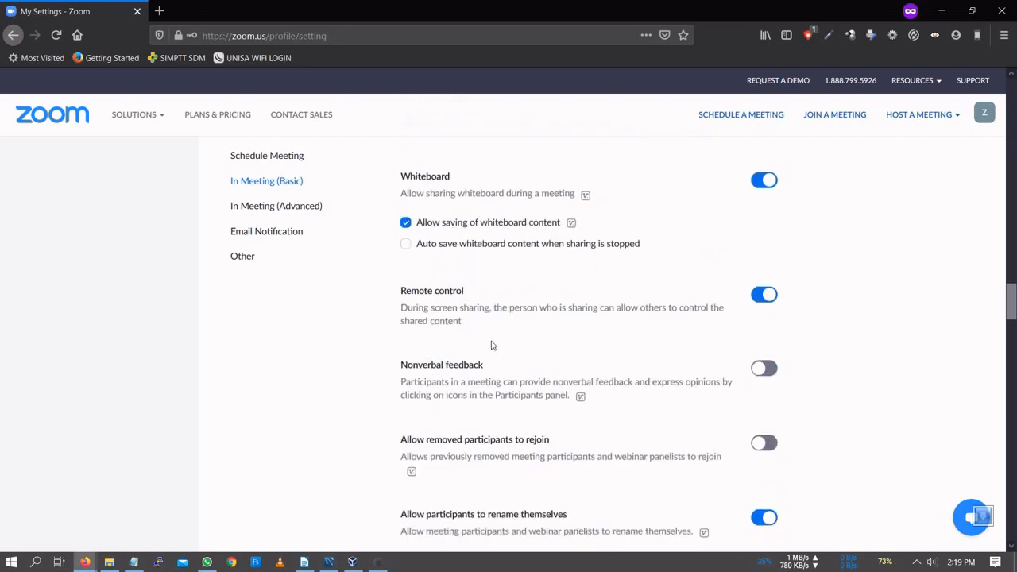
scroll(491, 344, "down", 3)
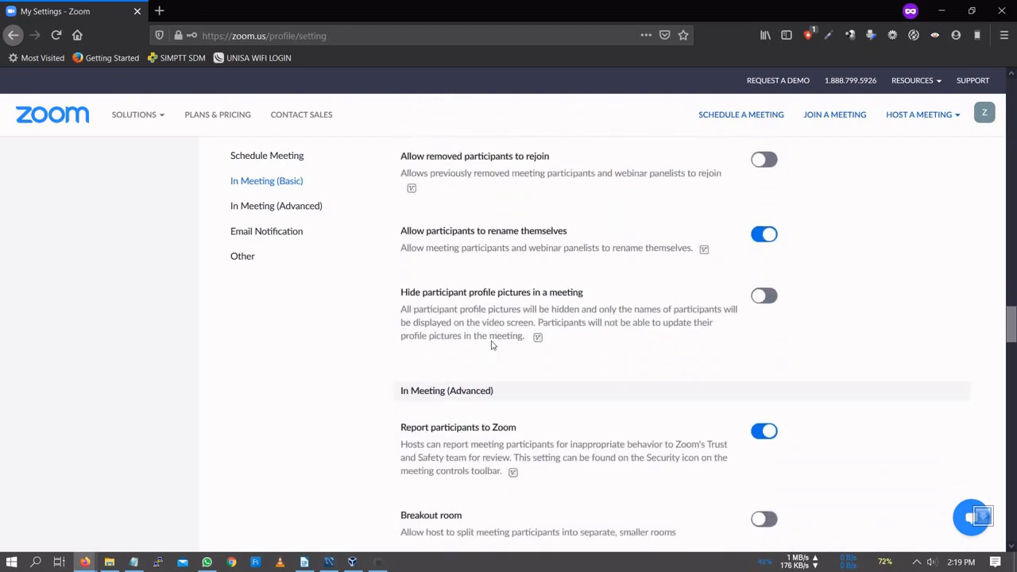
scroll(491, 344, "down", 3)
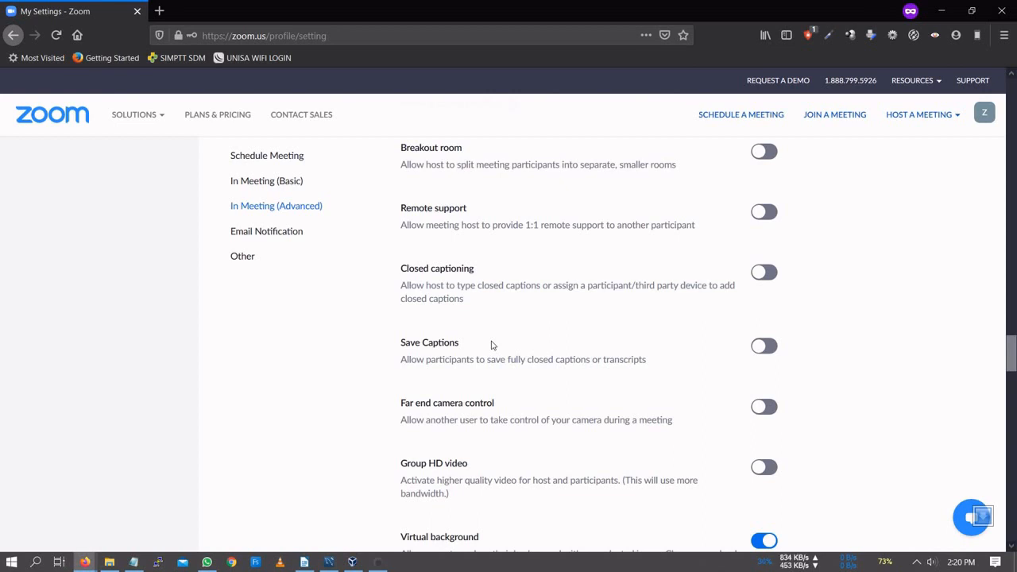
scroll(491, 345, "down", 4)
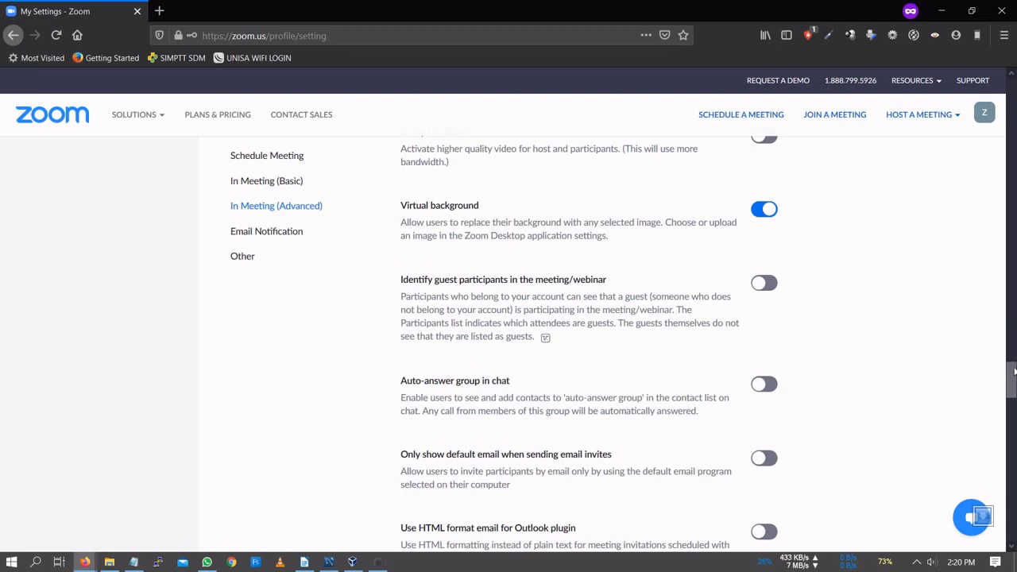
scroll(1014, 374, "down", 7)
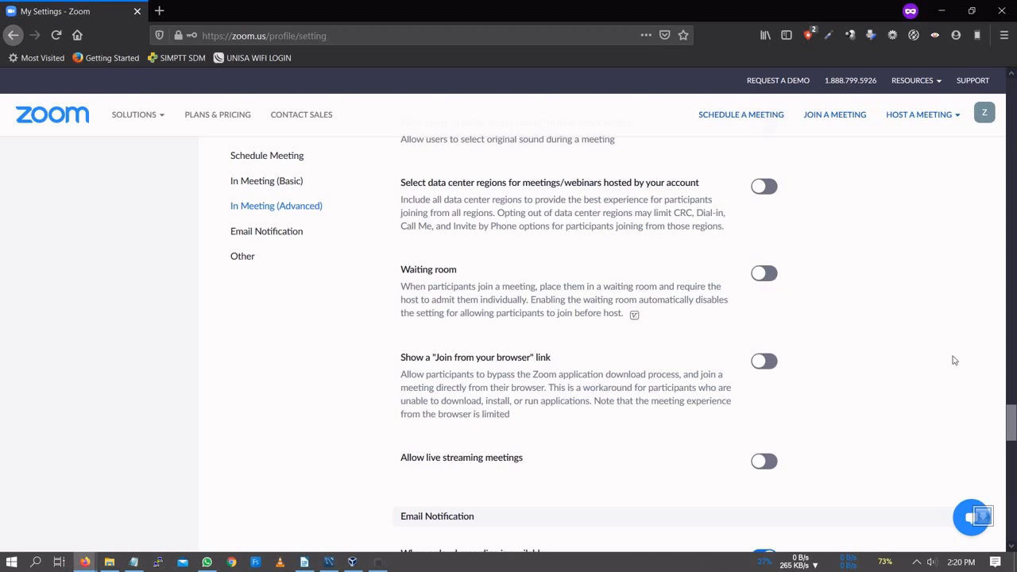
left_click(765, 273)
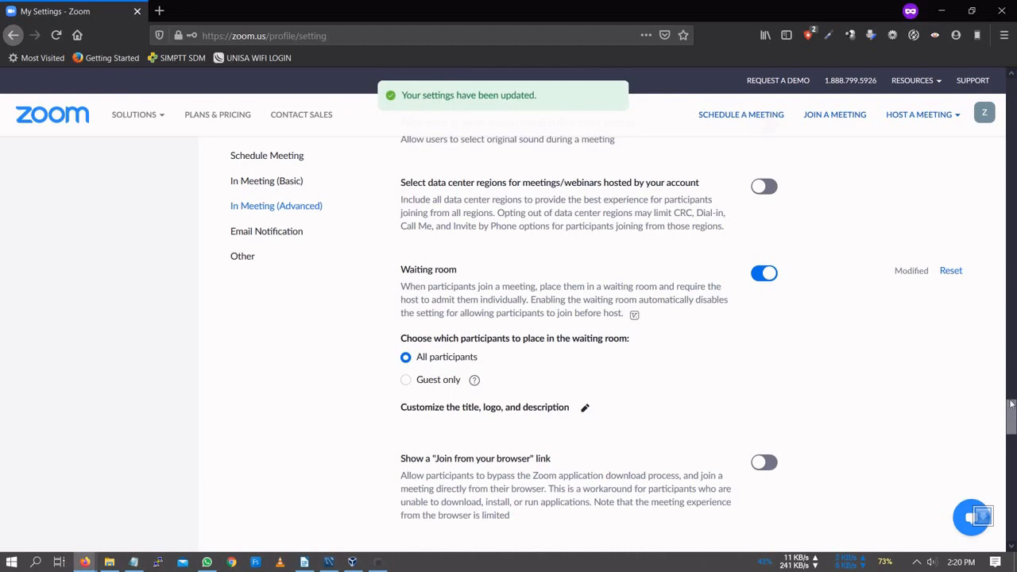
- Allow live streaming meetings, include Custom Live Streaming Service among the allowed services, and save the setting
left_click_drag(1011, 405, 1012, 427)
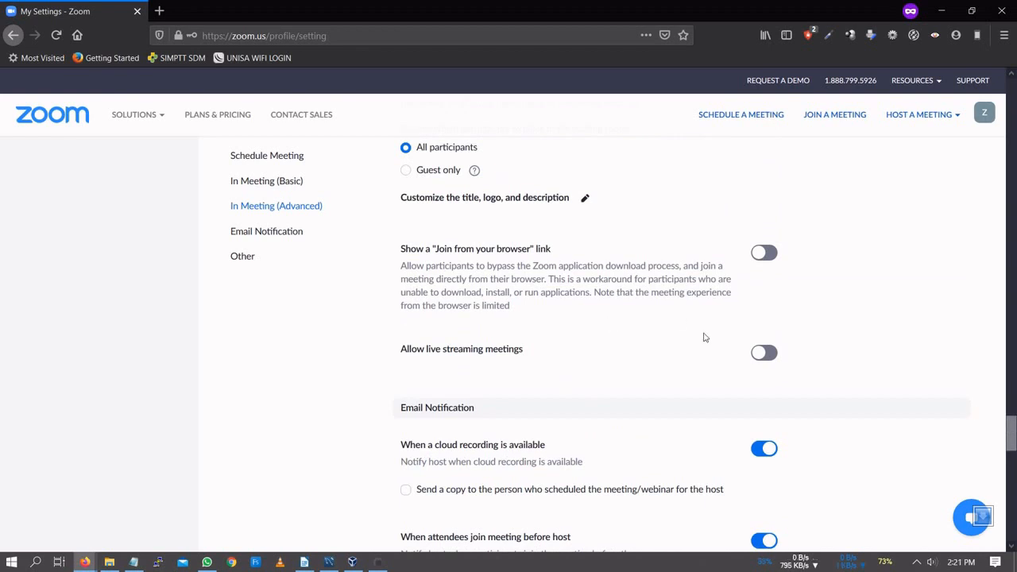
left_click(765, 354)
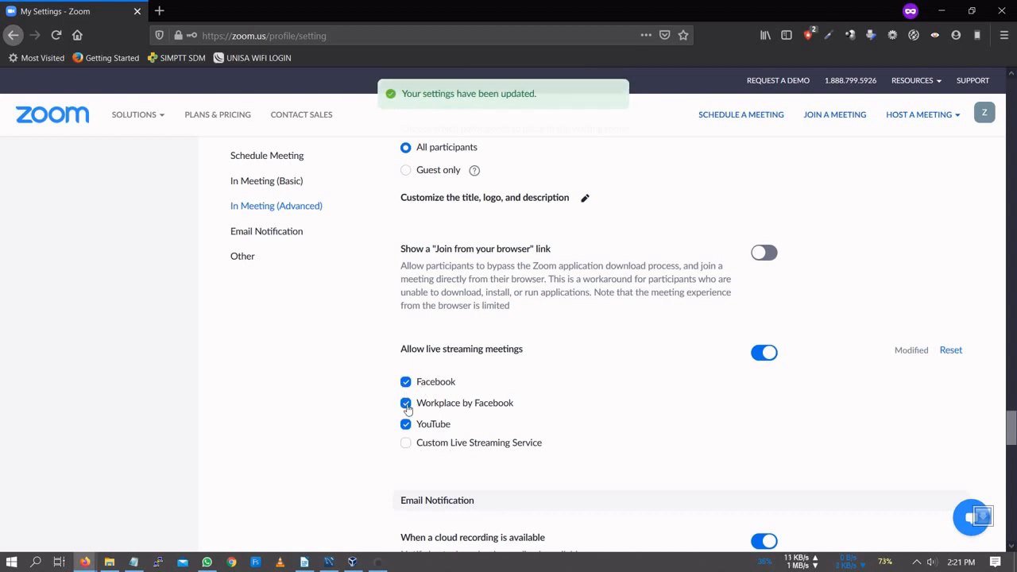
left_click(406, 443)
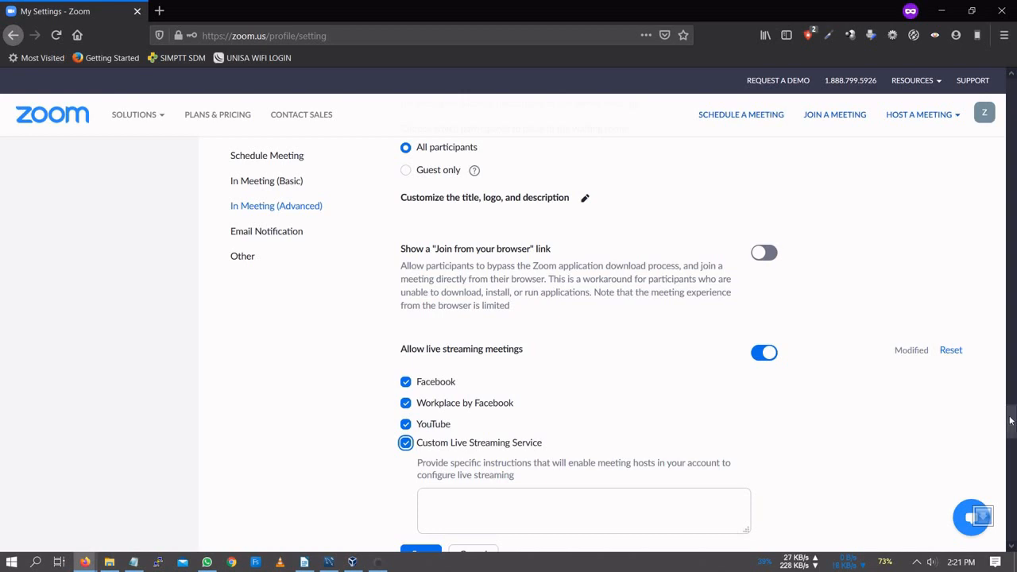
scroll(1011, 422, "down", 3)
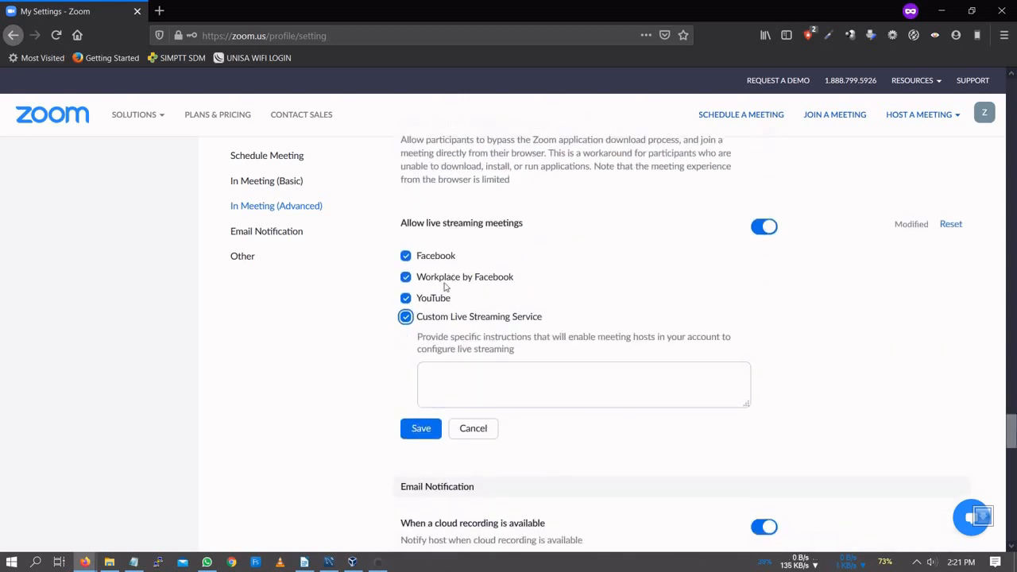
left_click(420, 430)
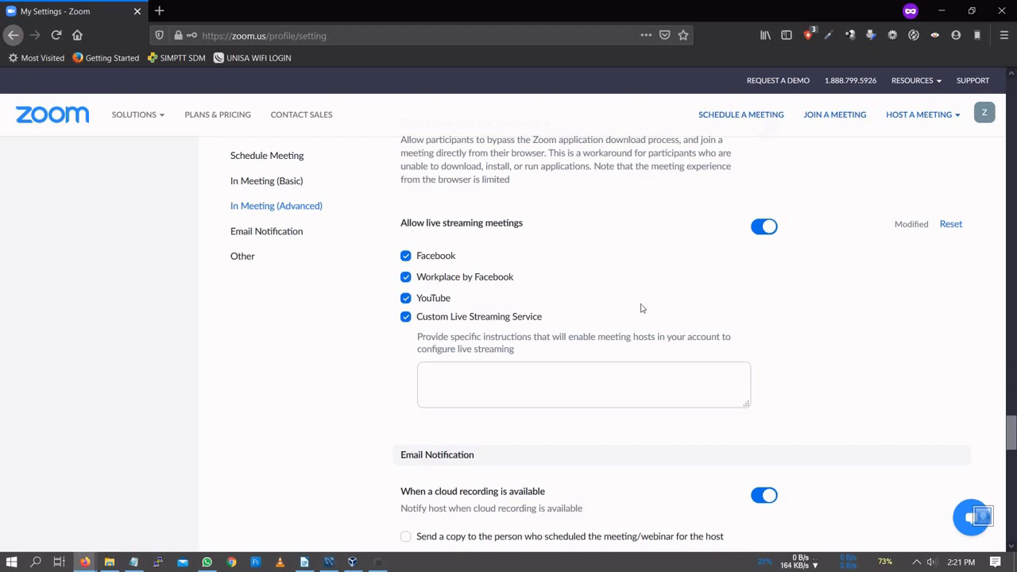
- Go to the account's meetings and open the form for scheduling a new meeting
left_click_drag(1012, 432, 1002, 193)
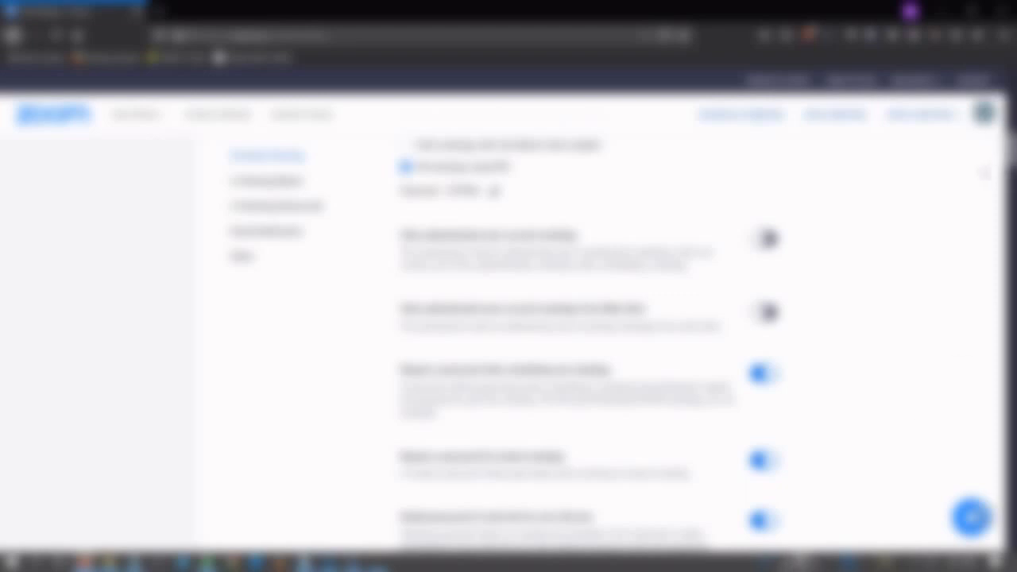
left_click_drag(1013, 151, 1013, 104)
mouse_move(915, 122)
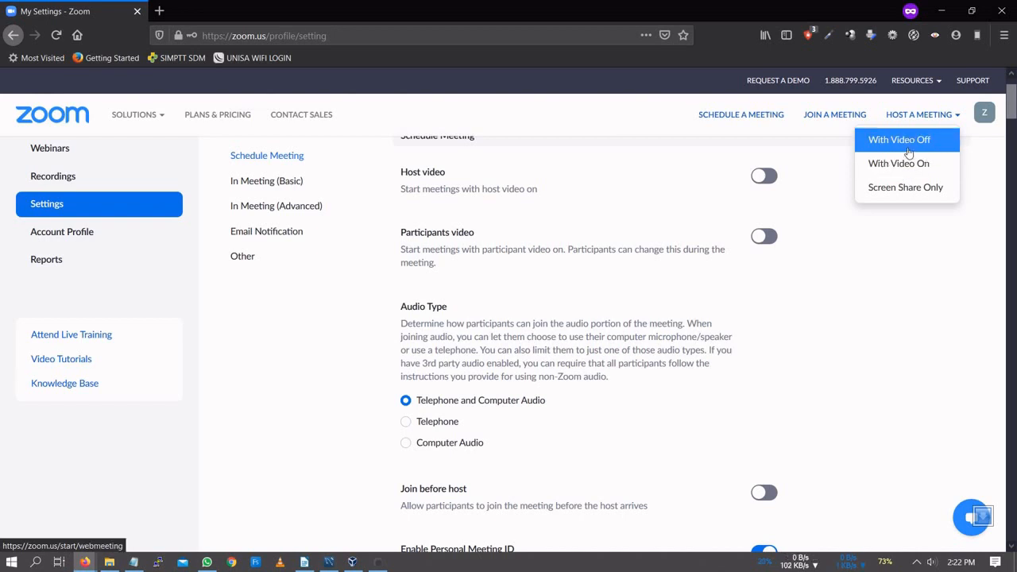
scroll(567, 235, "up", 1)
scroll(568, 236, "up", 2)
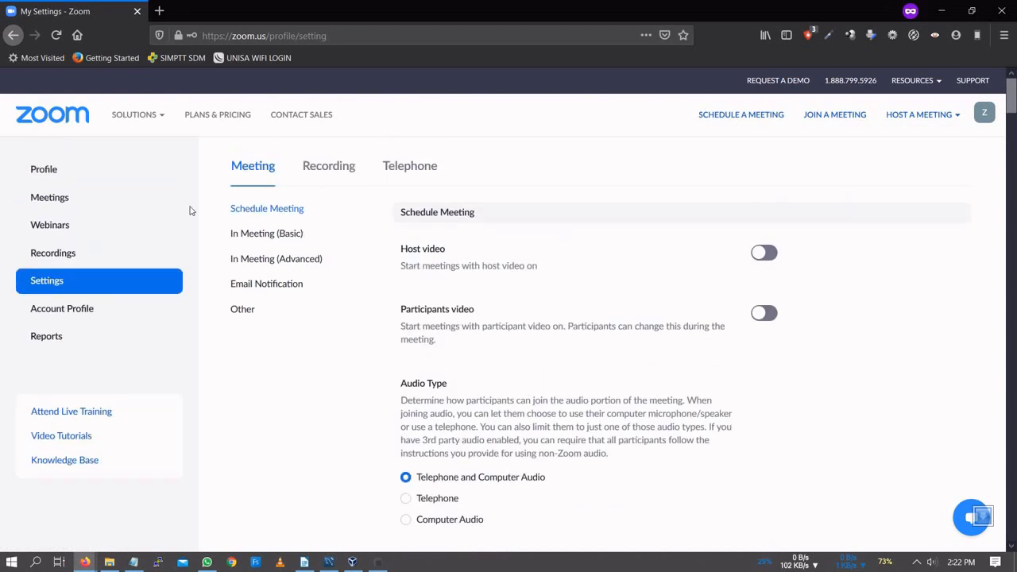
left_click(60, 205)
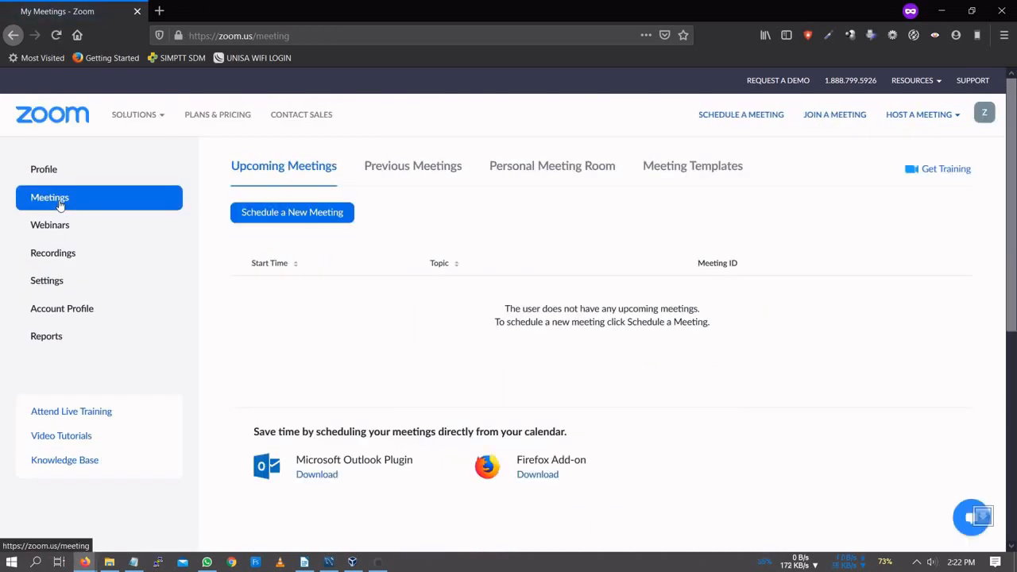
left_click(277, 219)
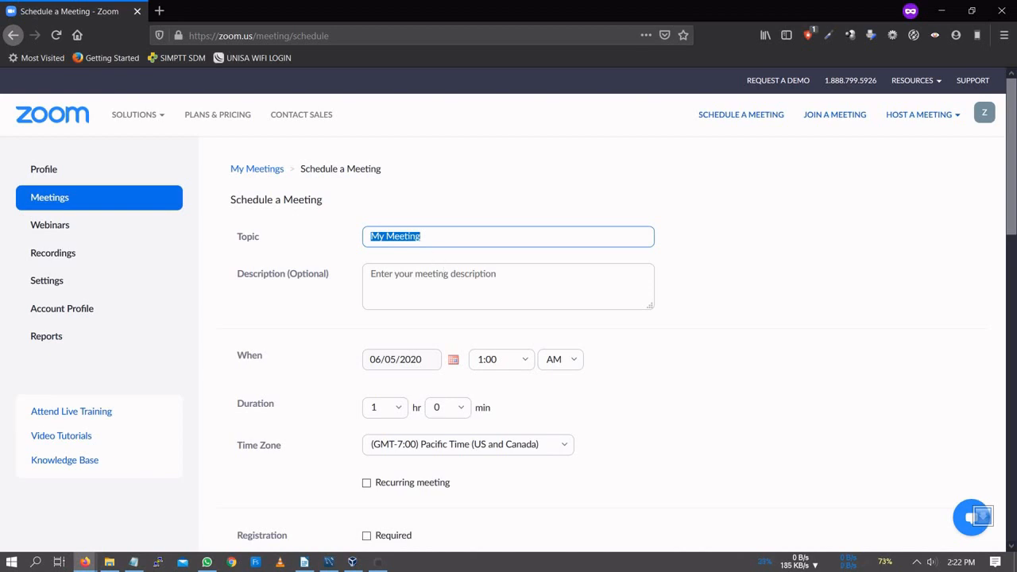
- Set the new meeting's topic to "Rapat Anggota" and leave the description empty
type("Rapat Anggota")
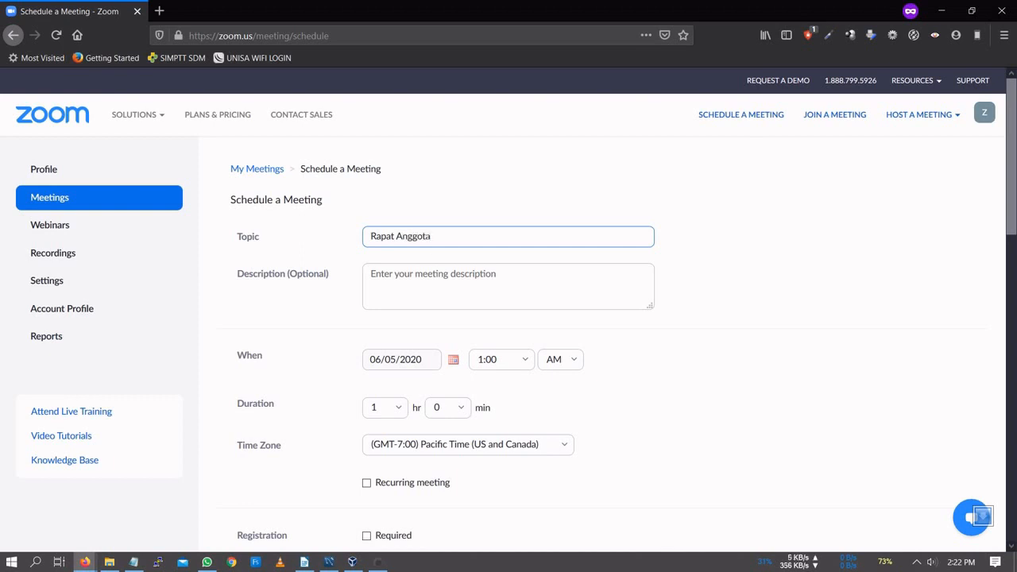
key("Tab")
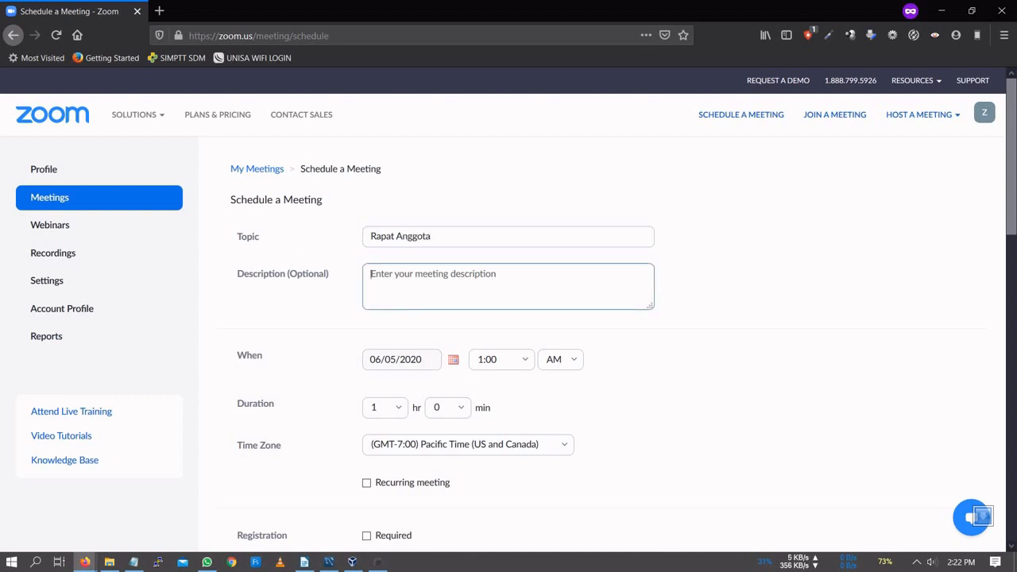
scroll(411, 304, "down", 2)
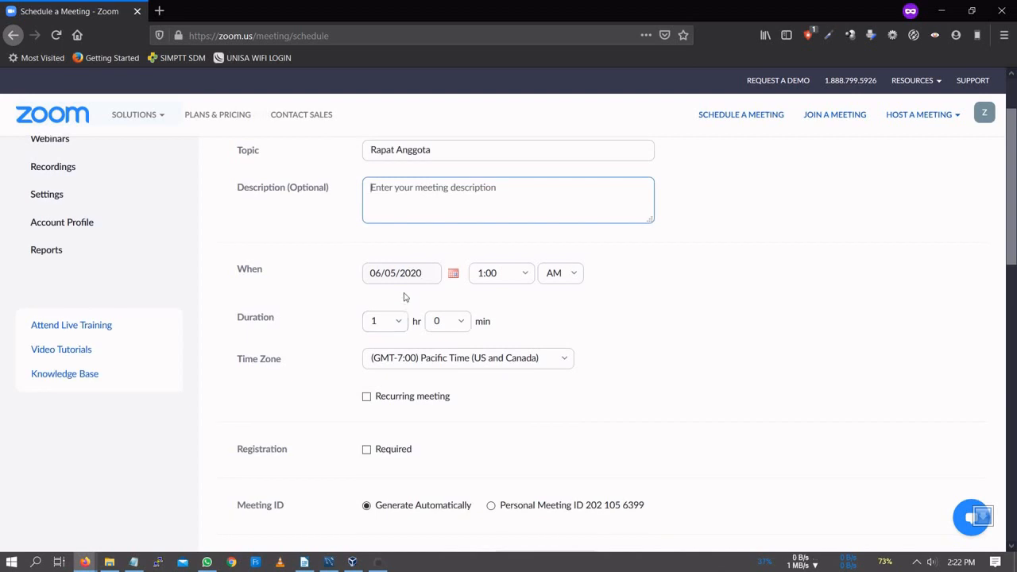
- Set the meeting's duration to 3 hours and its start time to 1:30 AM
left_click(388, 321)
left_click(401, 326)
left_click(382, 424)
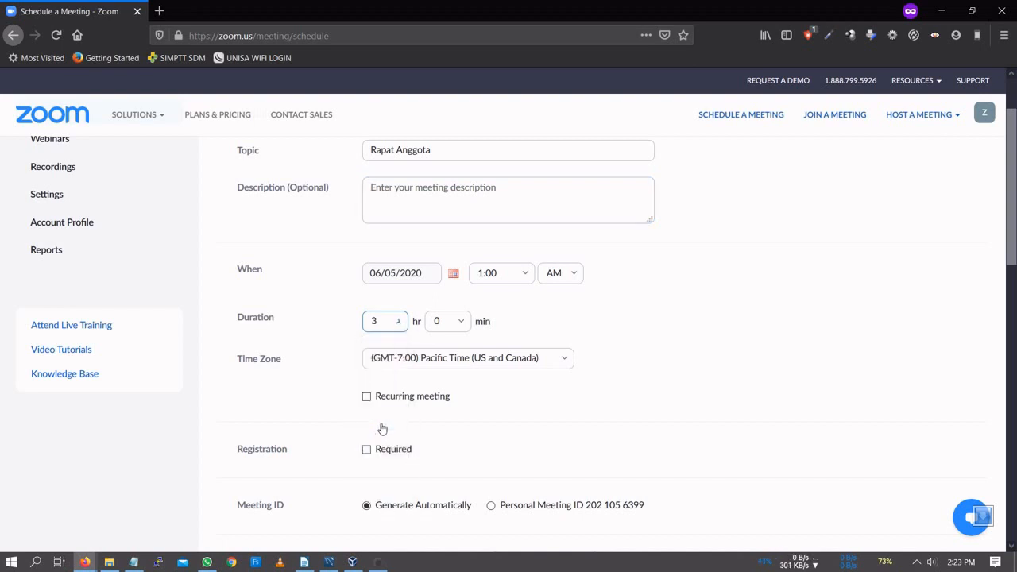
left_click(720, 330)
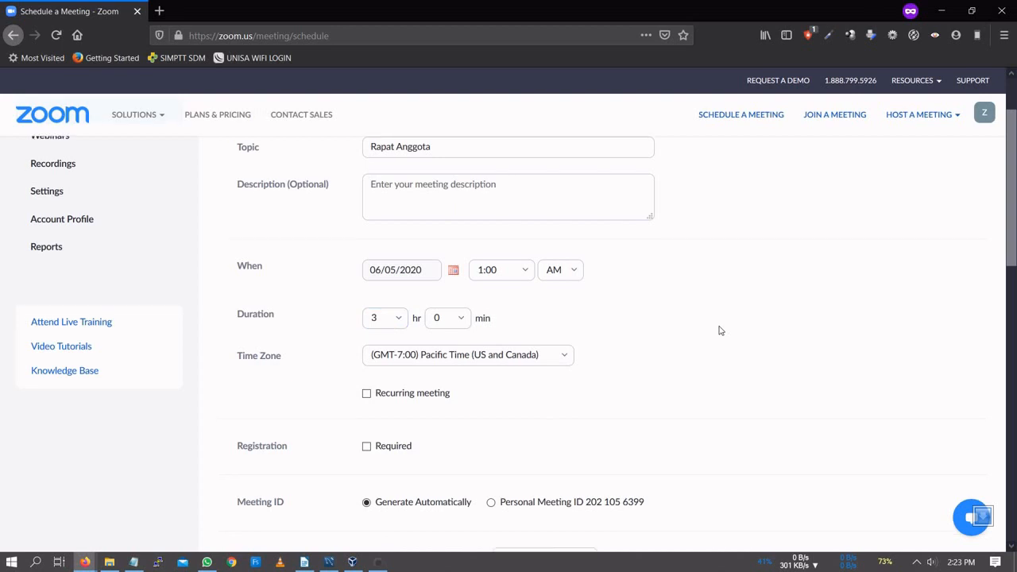
scroll(720, 330, "down", 1)
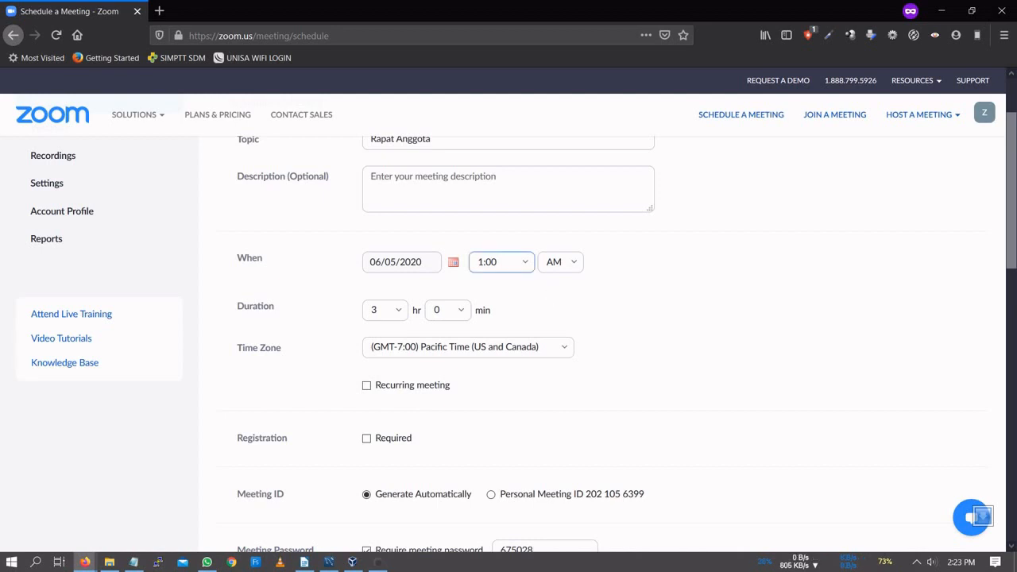
left_click(523, 263)
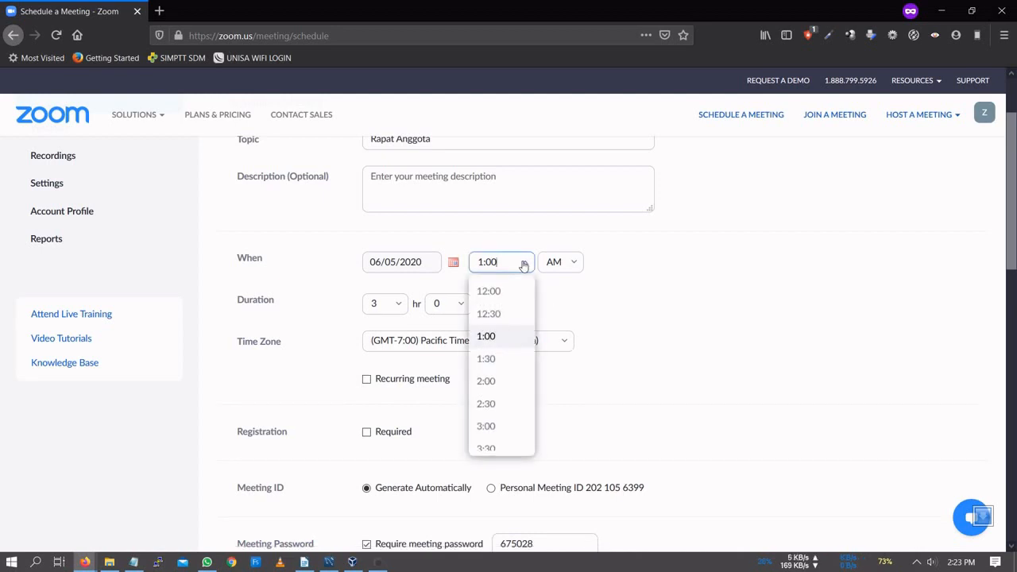
left_click(503, 361)
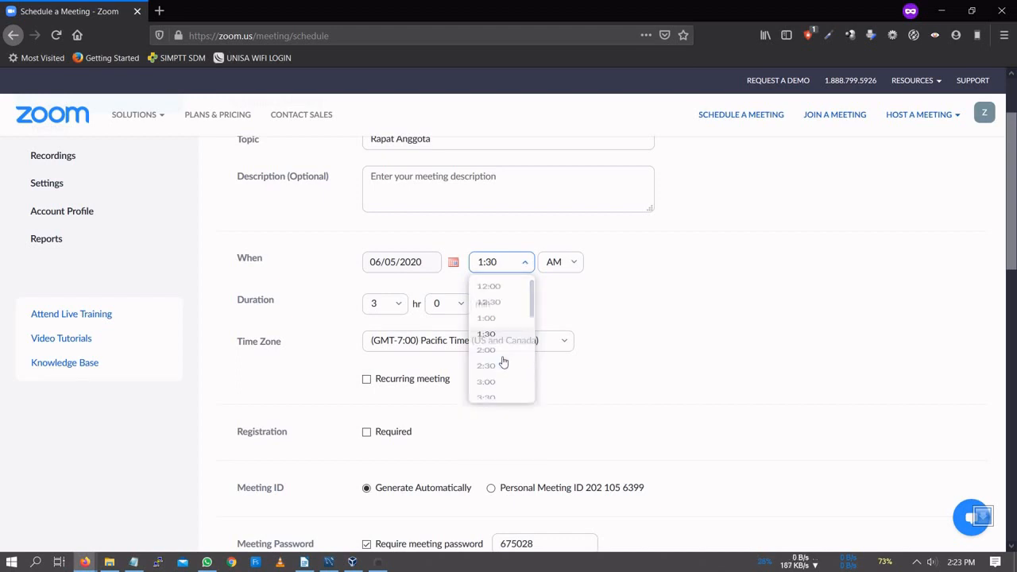
- Check the remaining meeting options, keep the required password and waiting room enabled, and save the meeting
scroll(656, 298, "down", 2)
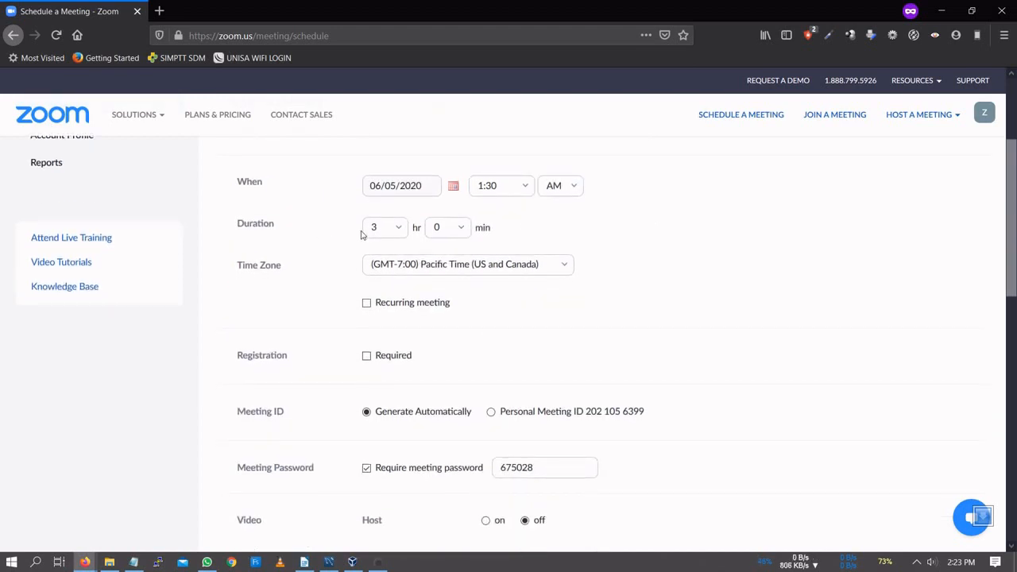
scroll(362, 235, "down", 3)
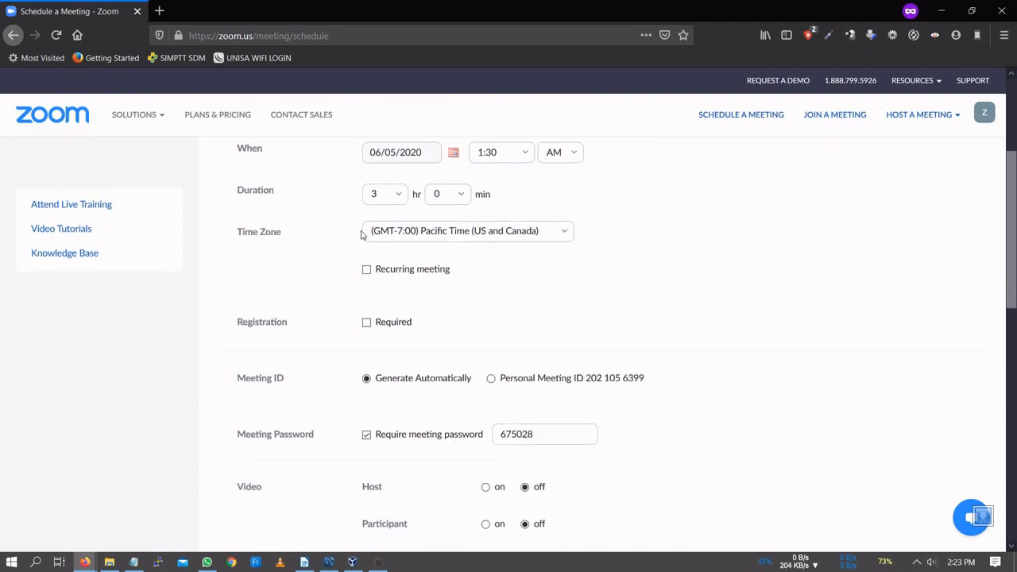
scroll(362, 236, "down", 2)
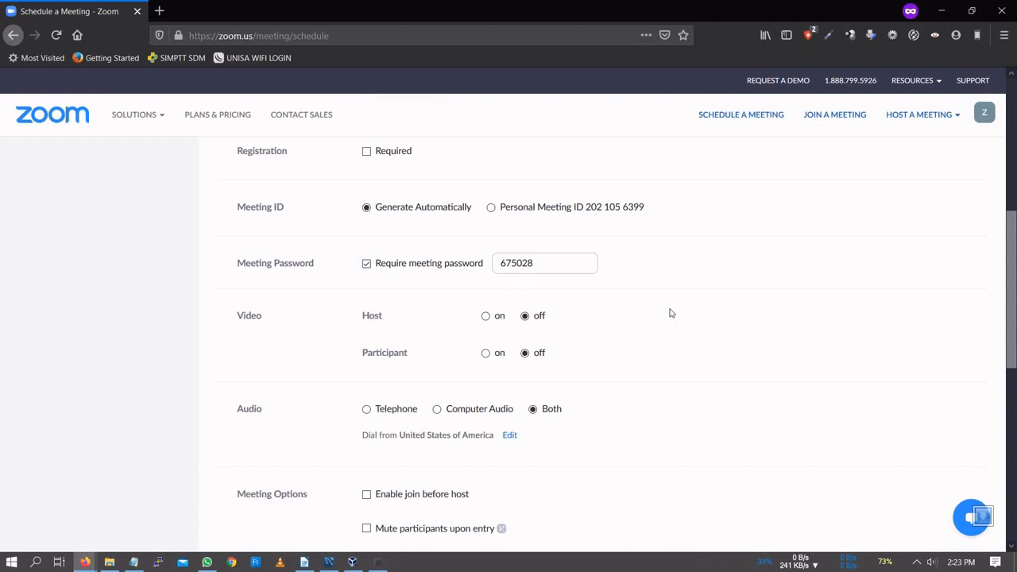
scroll(670, 314, "down", 4)
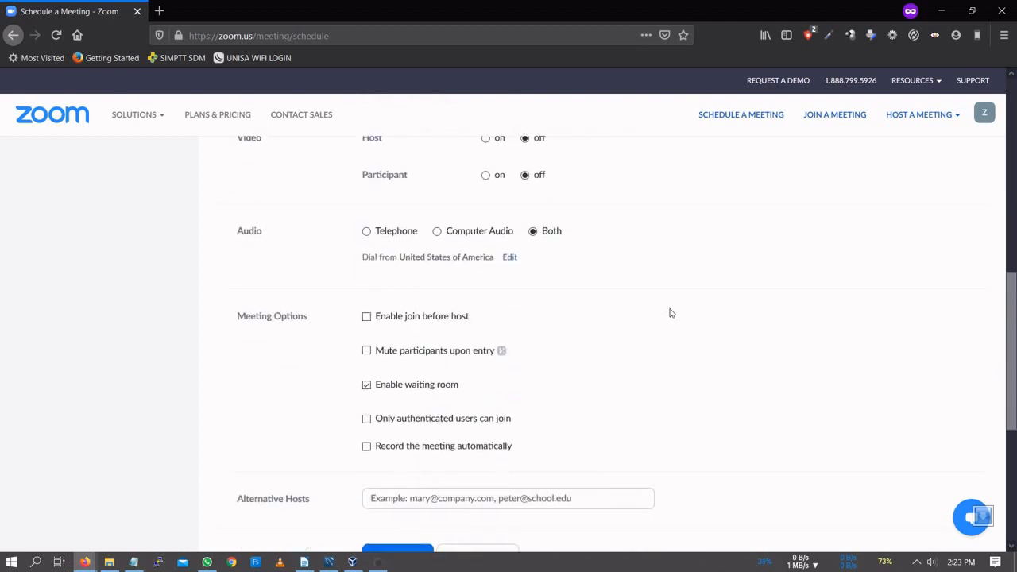
scroll(670, 313, "down", 2)
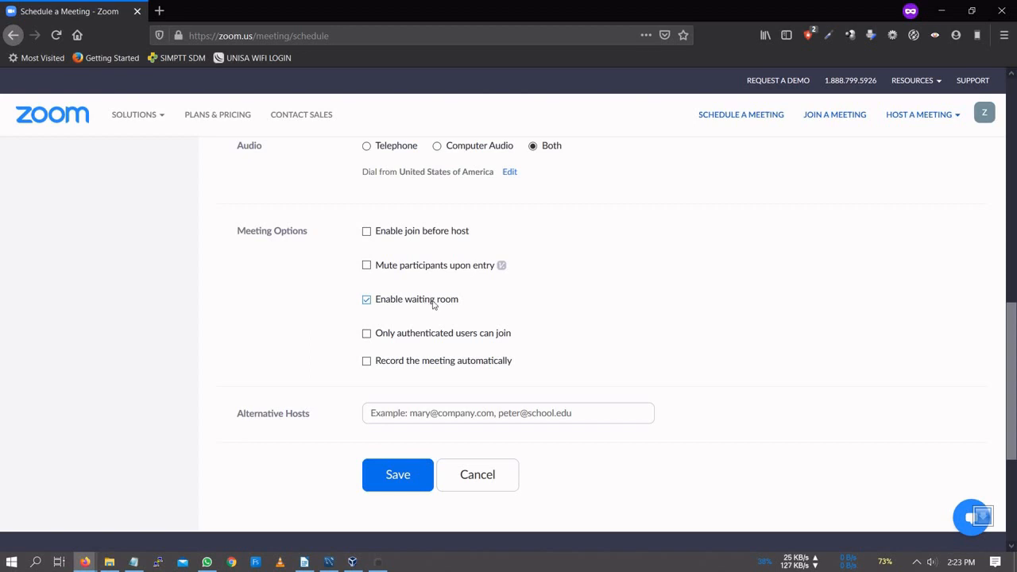
scroll(500, 284, "up", 8)
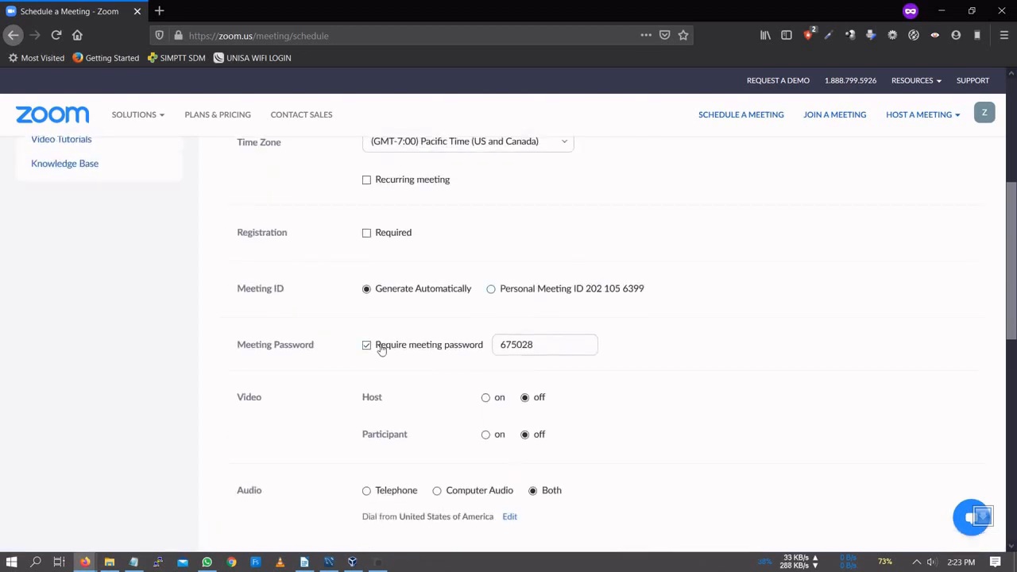
scroll(410, 353, "down", 7)
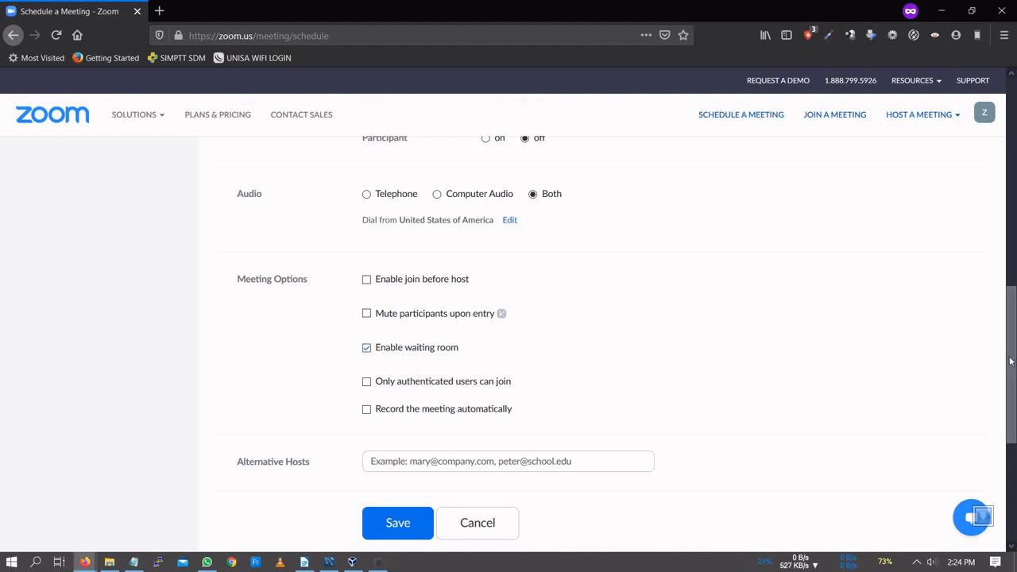
left_click_drag(1009, 362, 1014, 335)
scroll(627, 343, "down", 3)
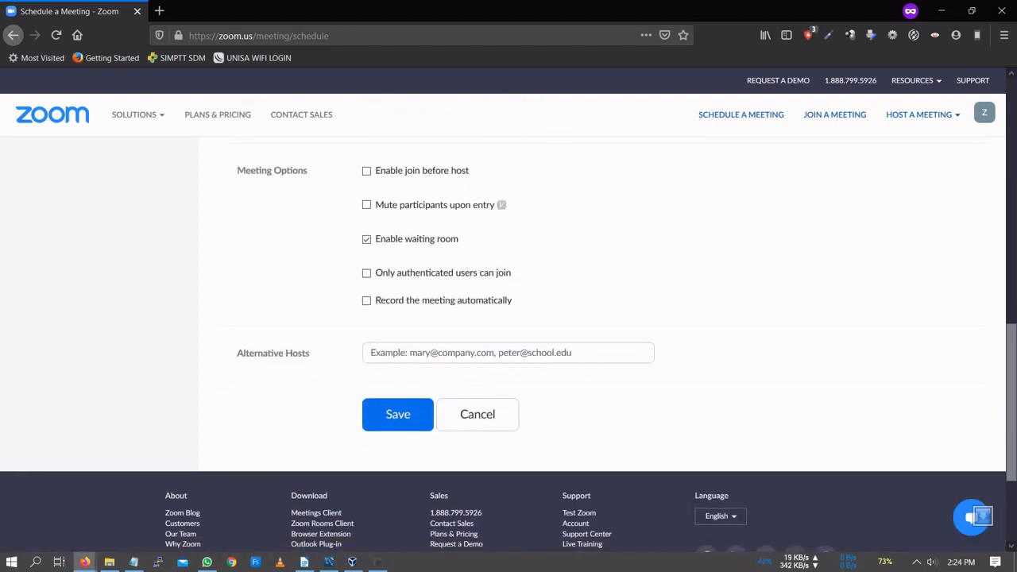
left_click(376, 416)
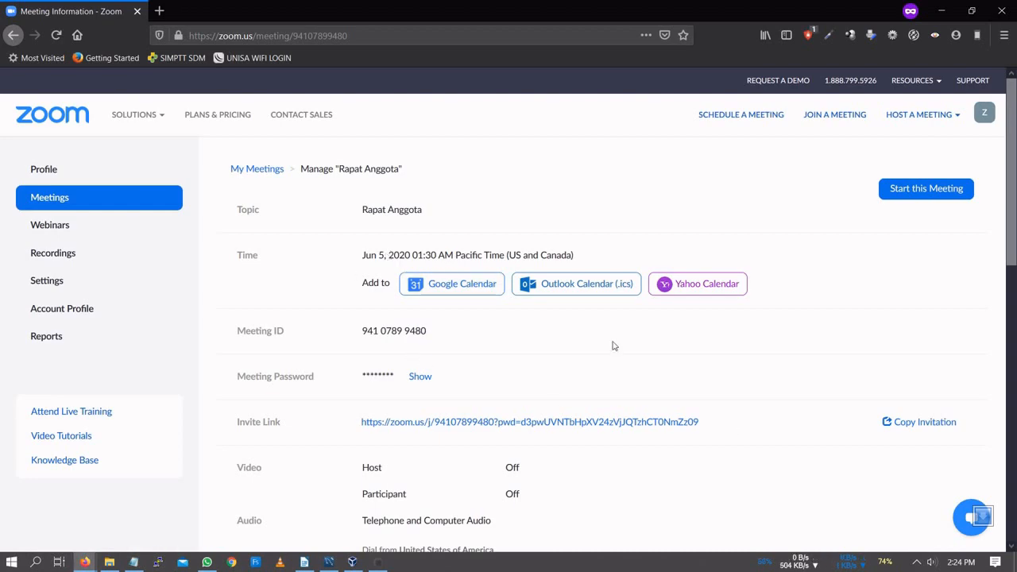
- Review the saved meeting's details, return to the upcoming meetings list and reopen "Rapat Anggota" from there
scroll(614, 346, "down", 4)
scroll(614, 346, "down", 2)
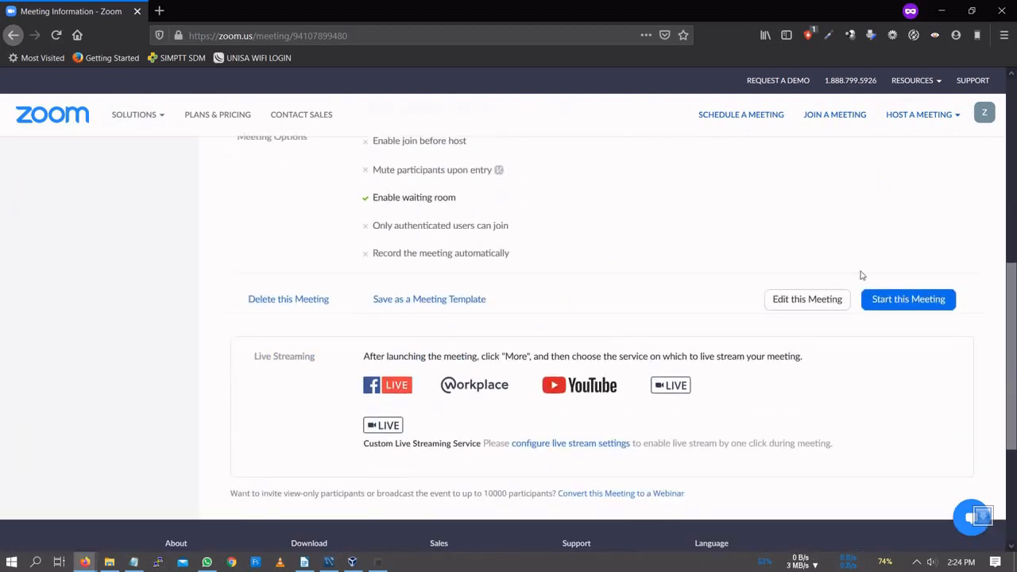
scroll(805, 308, "up", 6)
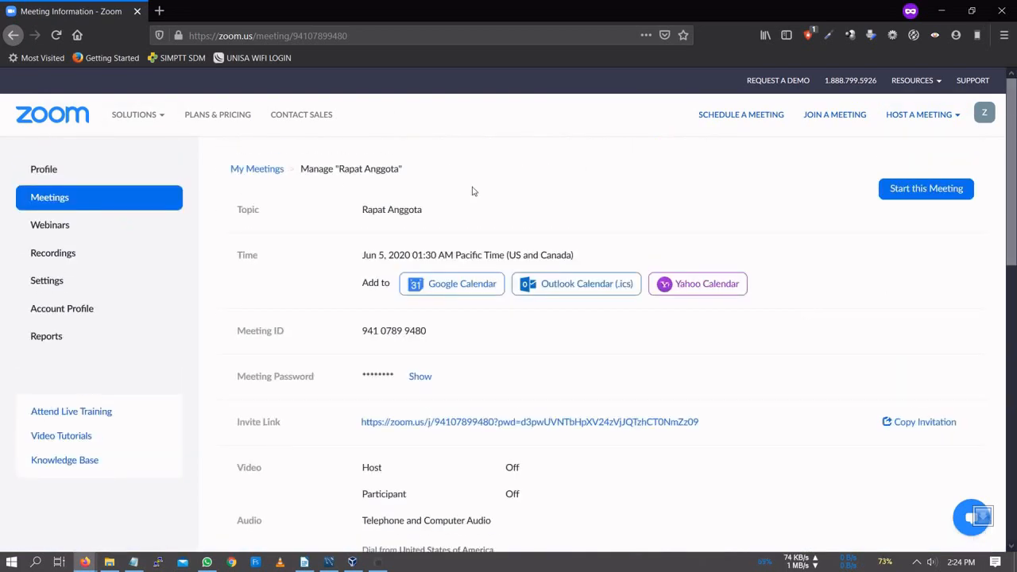
left_click(267, 175)
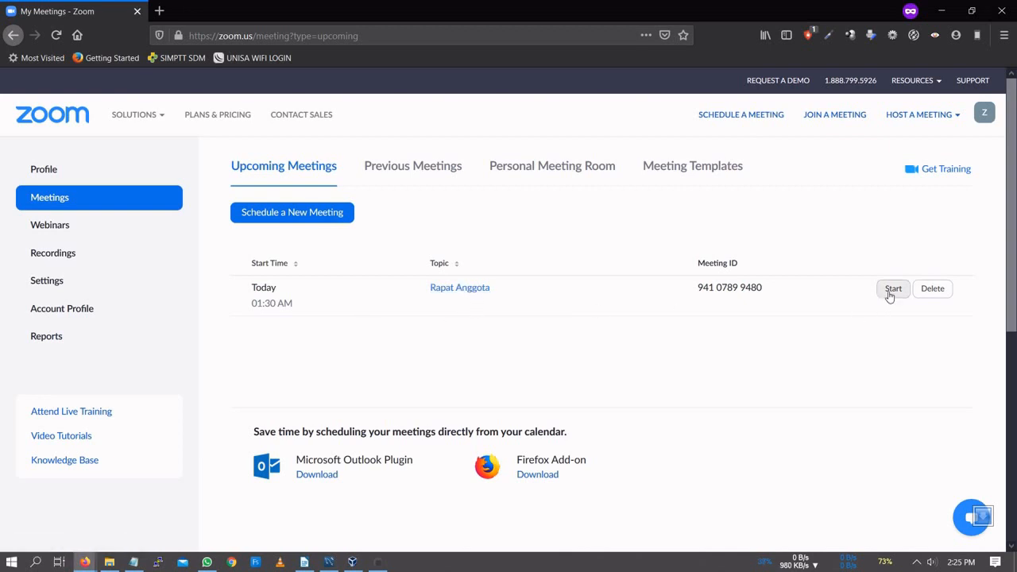
left_click(462, 291)
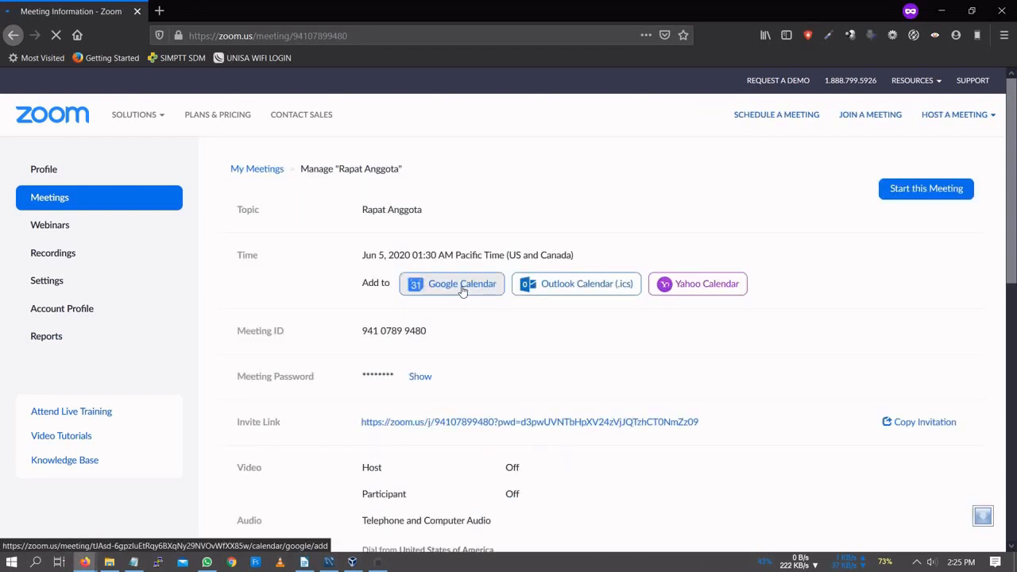
- Copy the full meeting invitation text of "Rapat Anggota" to the clipboard and close the invitation dialog
scroll(627, 377, "down", 3)
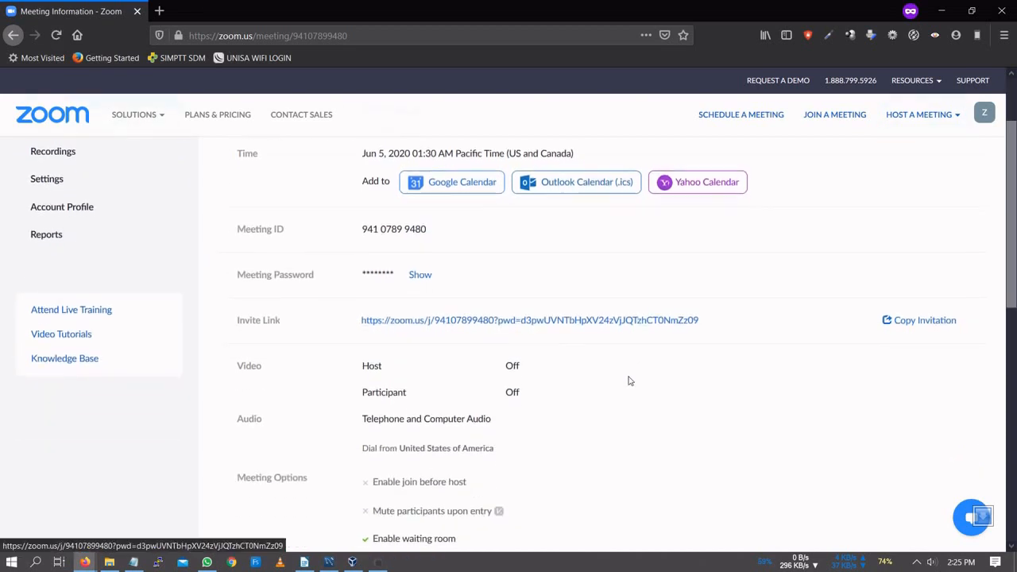
scroll(628, 380, "down", 1)
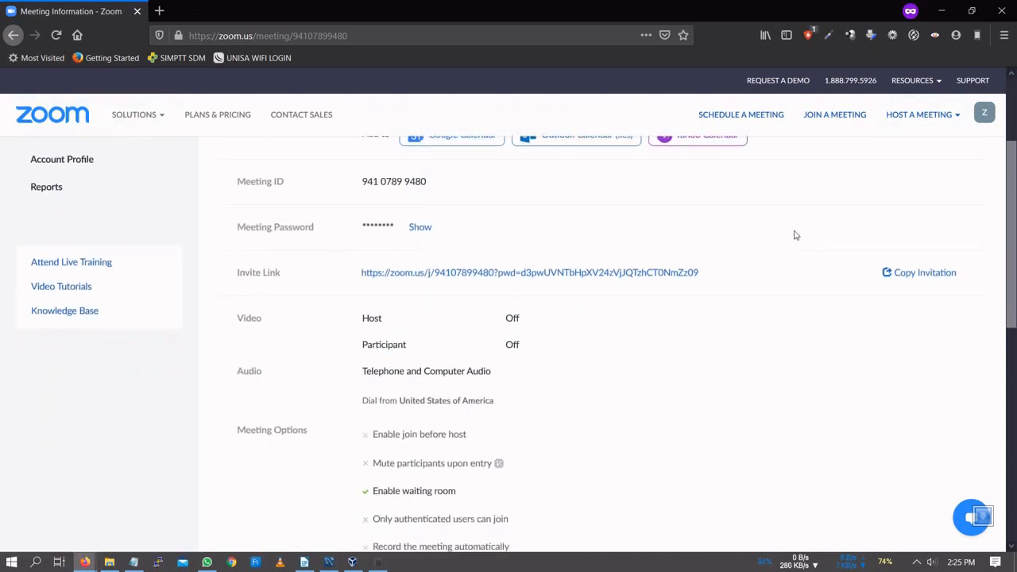
scroll(796, 239, "up", 3)
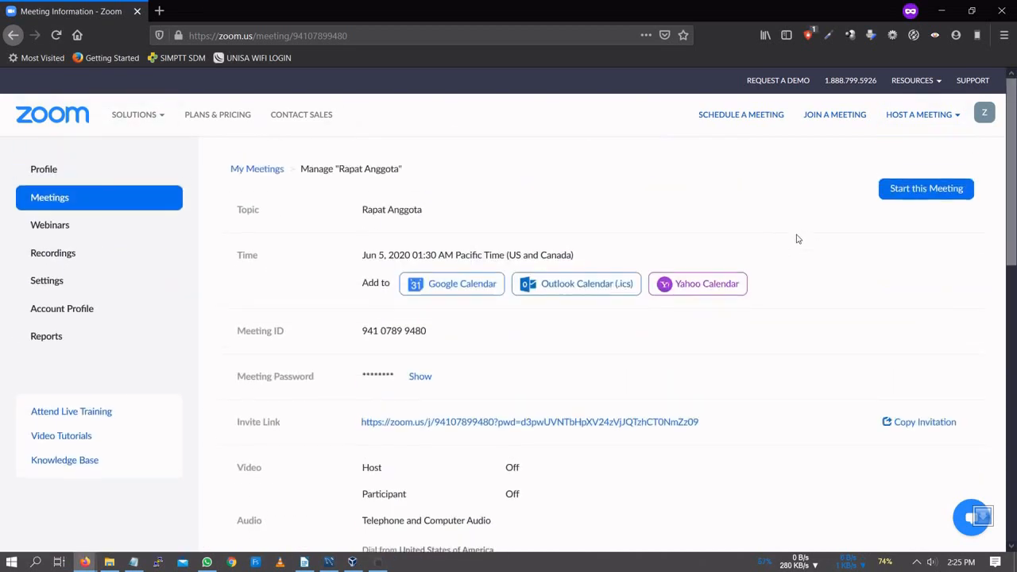
scroll(834, 262, "down", 1)
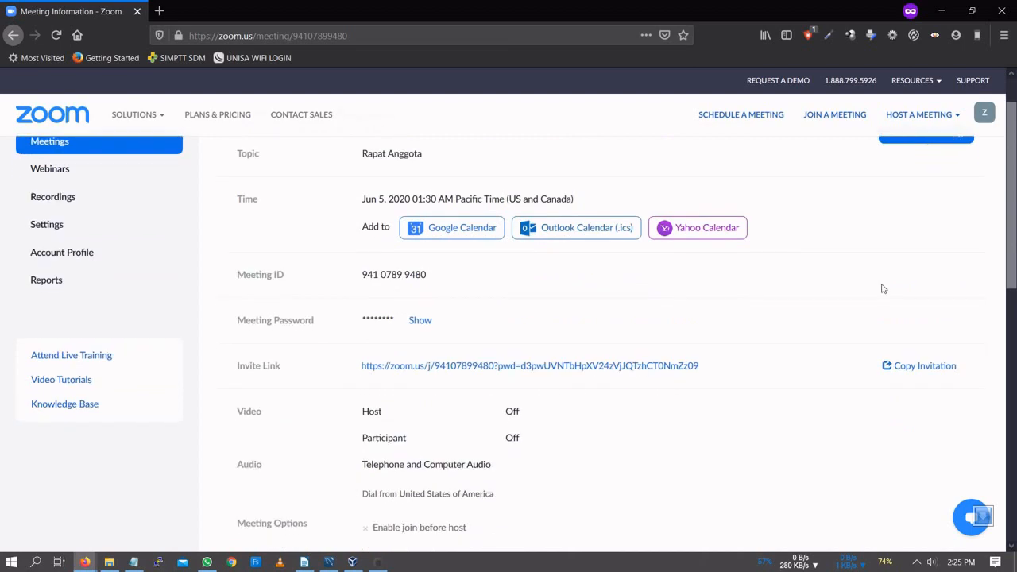
left_click(918, 367)
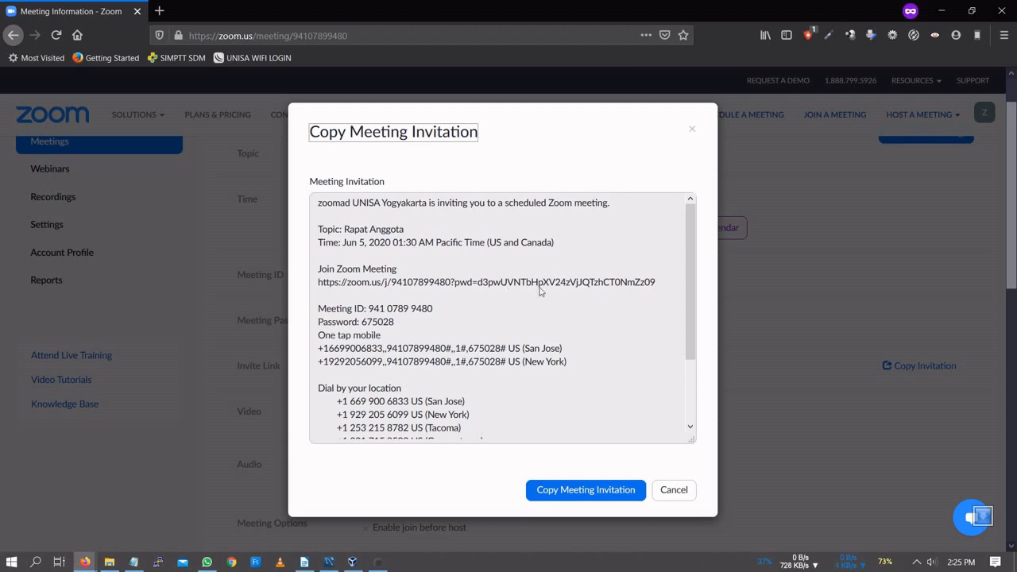
scroll(541, 291, "down", 2)
scroll(541, 291, "up", 3)
left_click(570, 492)
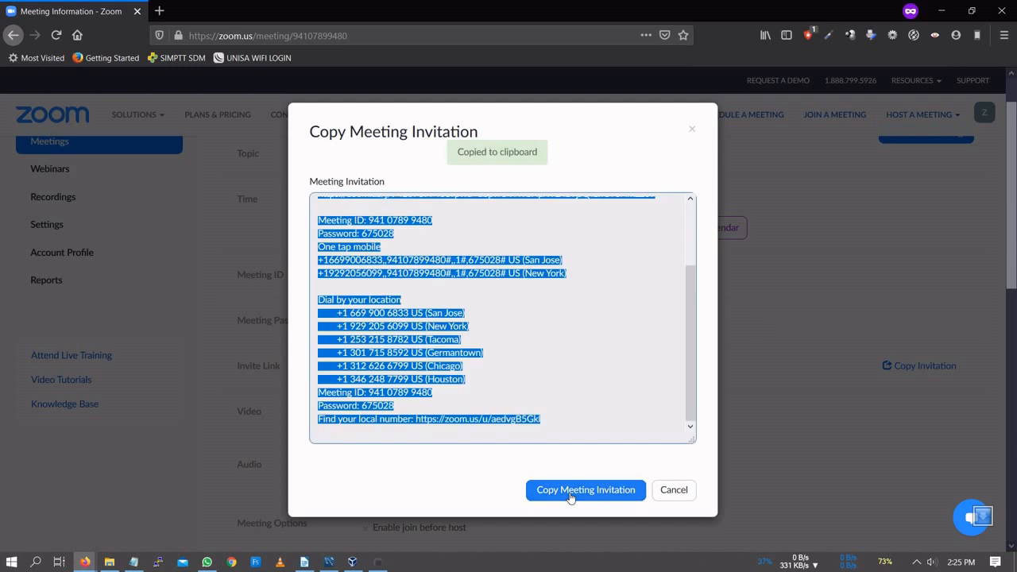
left_click(680, 493)
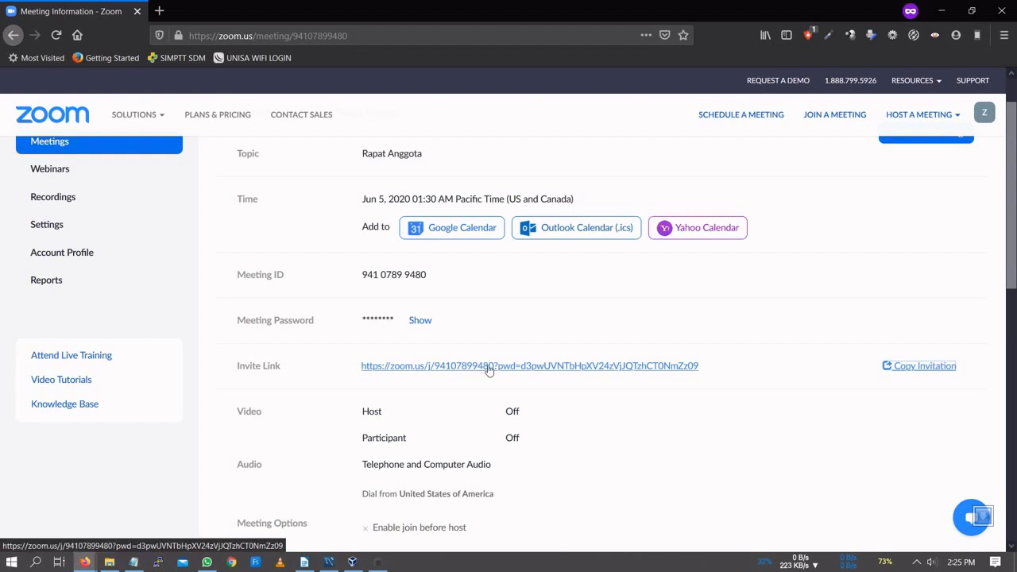
- Copy the address of the meeting's invite link and select the meeting ID text
right_click(445, 369)
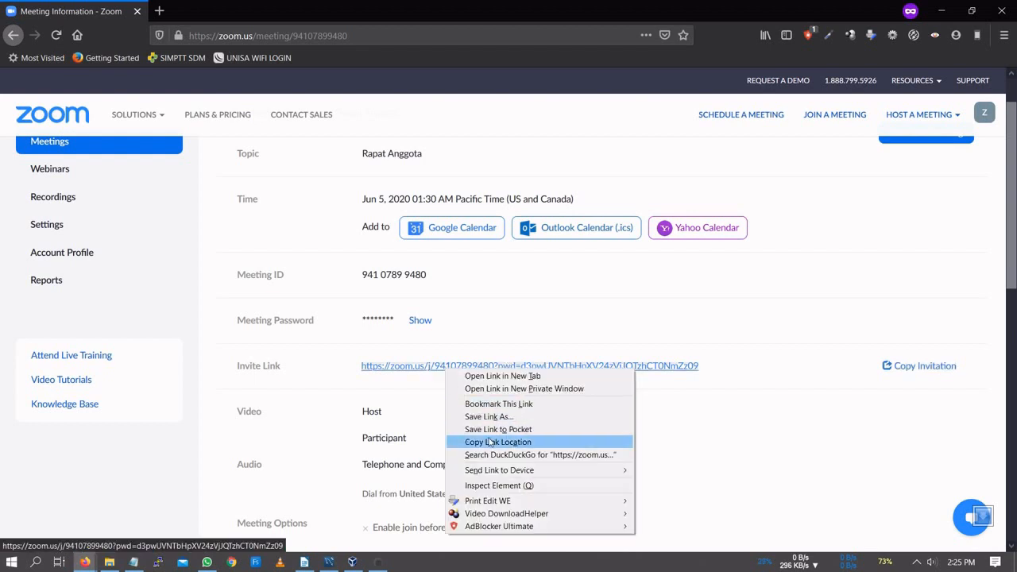
left_click(493, 442)
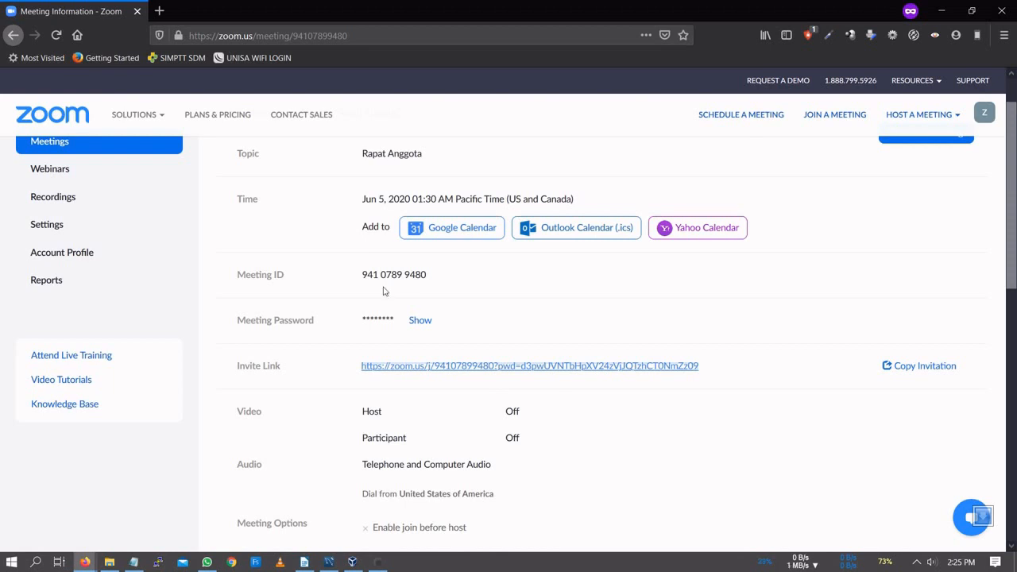
left_click_drag(363, 274, 427, 281)
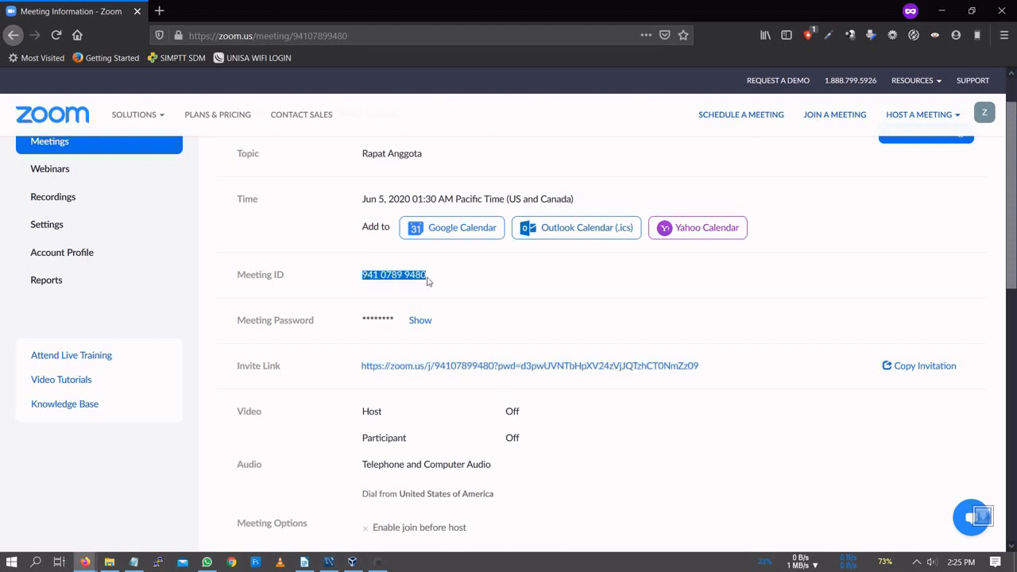
- Reveal the hidden meeting password in the meeting details
scroll(427, 281, "down", 2)
scroll(452, 379, "up", 2)
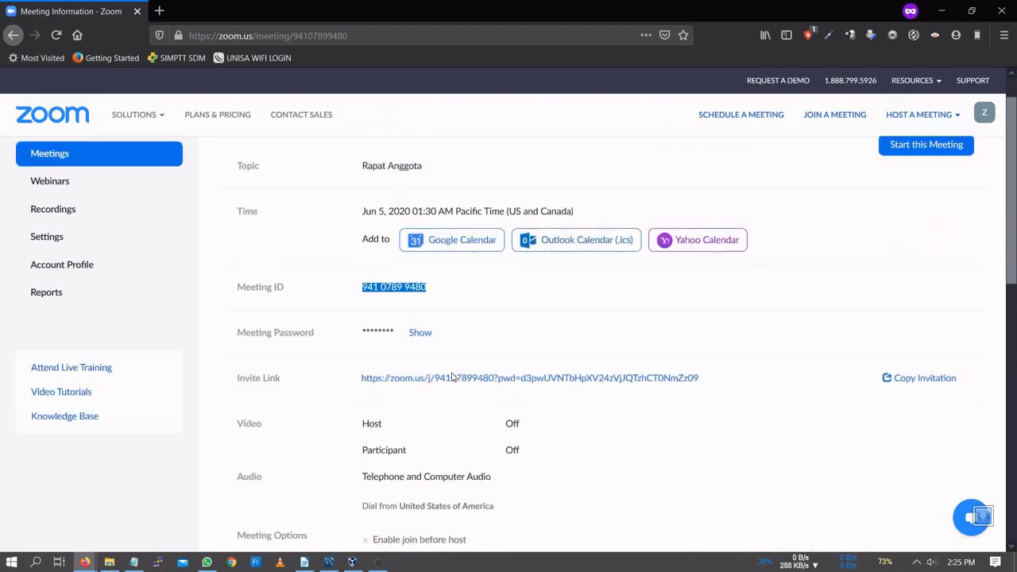
left_click(422, 342)
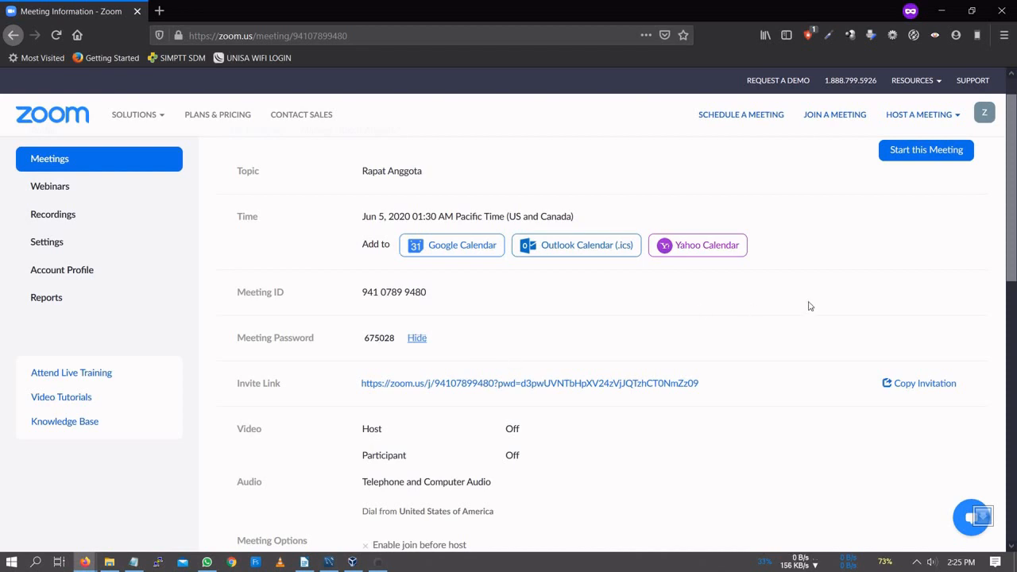
- Start the "Rapat Anggota" meeting and check which live streaming services are offered during it
left_click(902, 154)
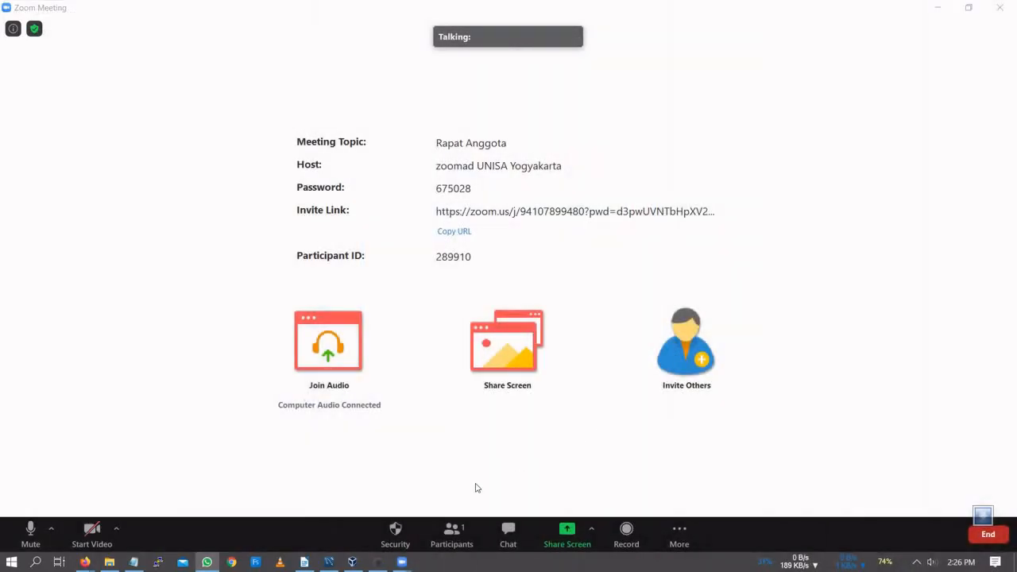
left_click(687, 533)
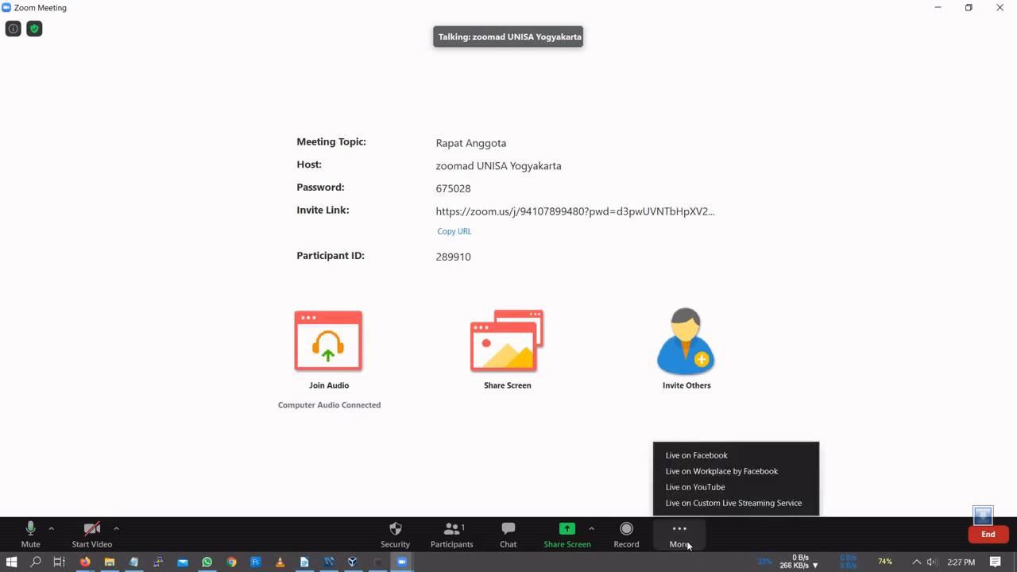
left_click(577, 492)
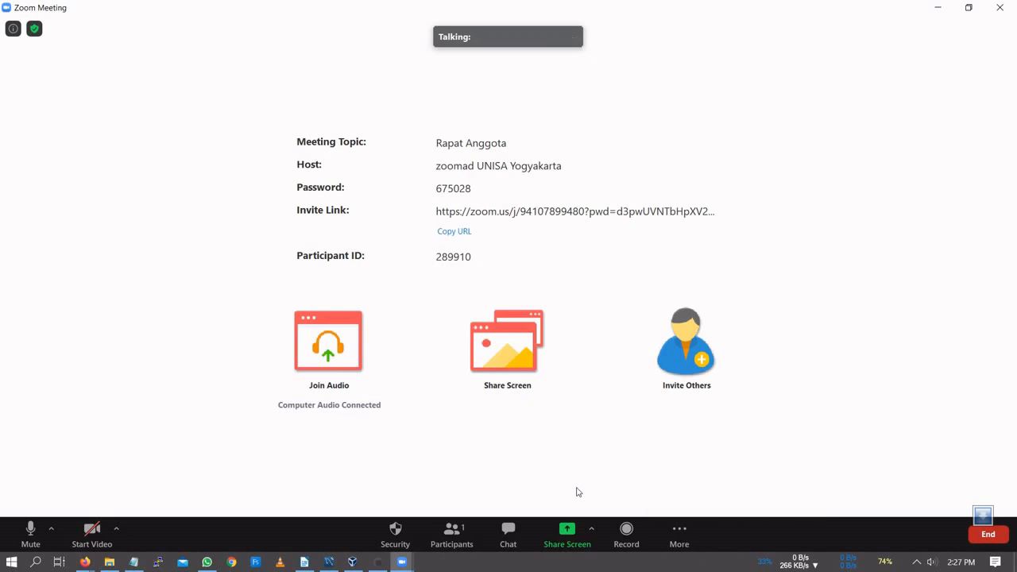
- Show the participant list and admit the person waiting in the waiting room to the meeting
left_click(449, 535)
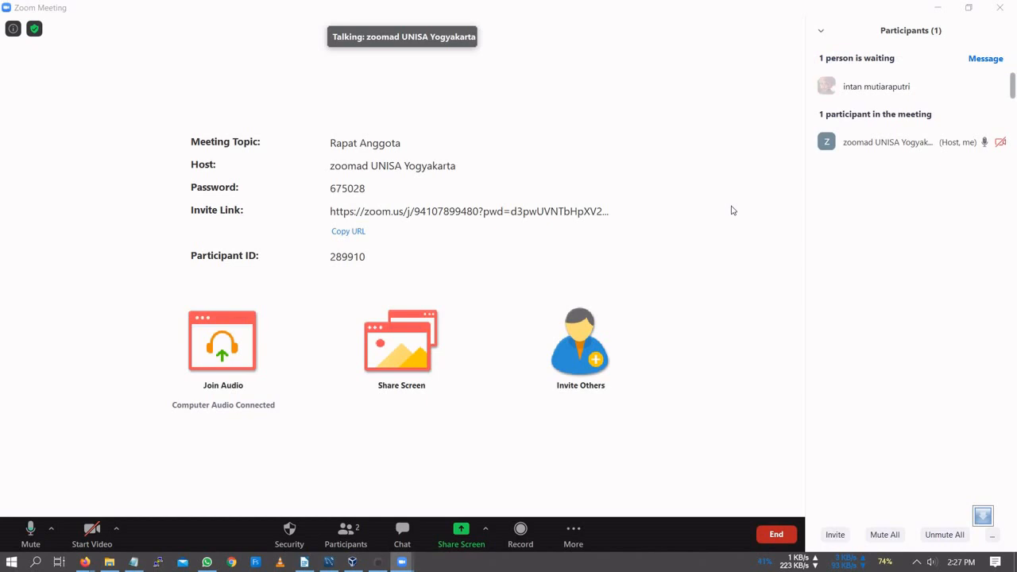
mouse_move(870, 94)
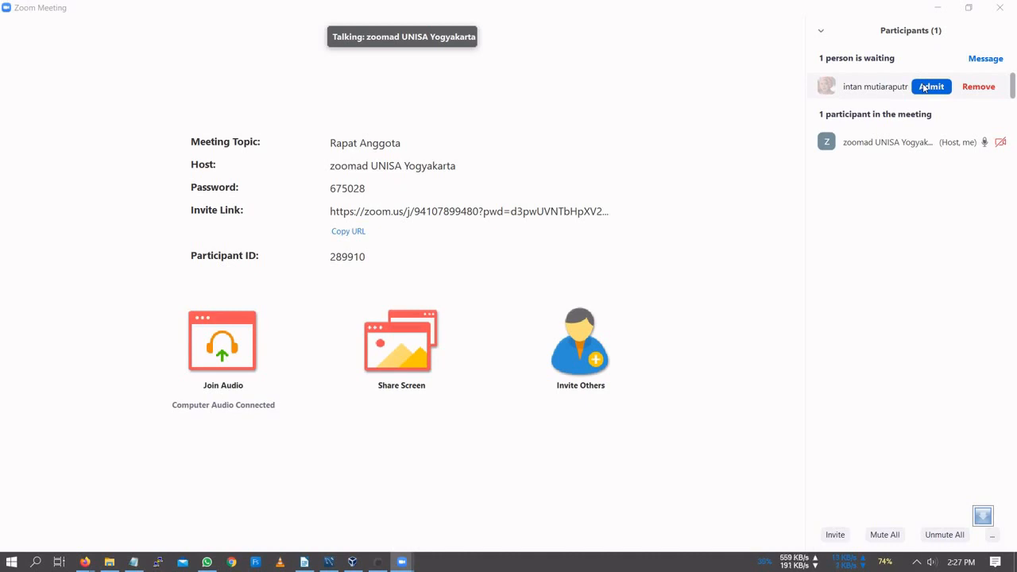
left_click(925, 87)
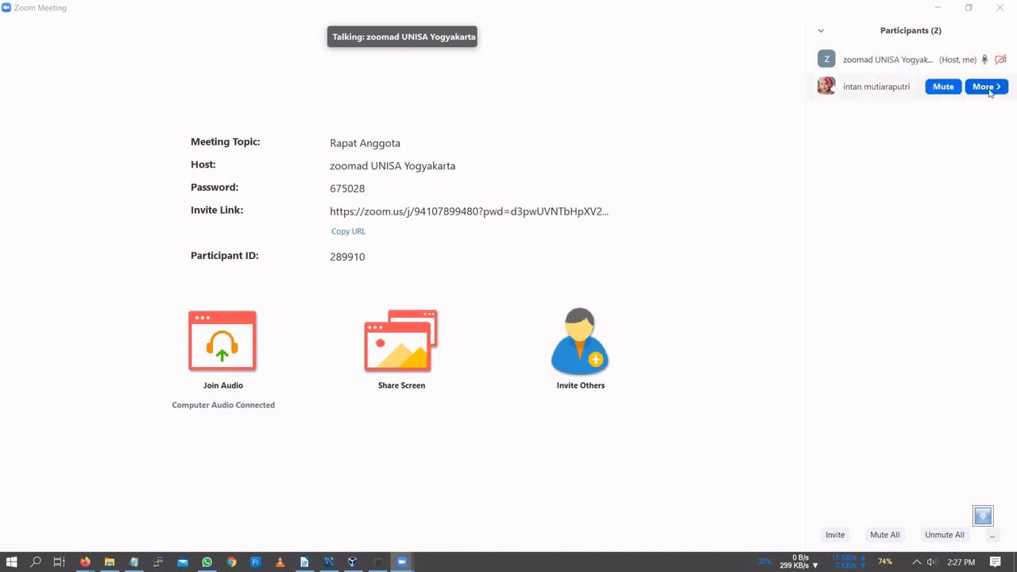
- Make the newly admitted participant a co-host of the meeting
left_click(991, 92)
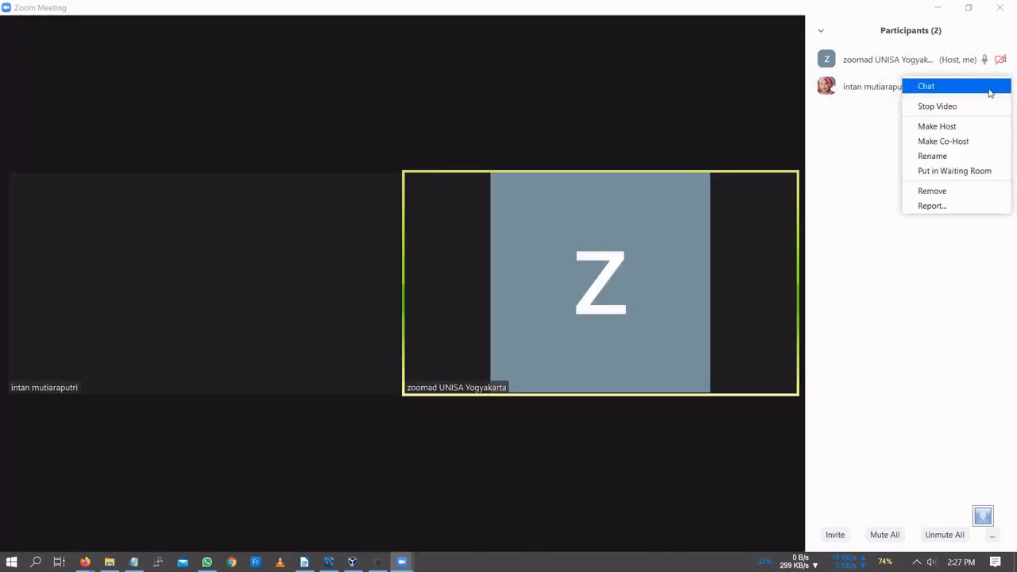
left_click(976, 142)
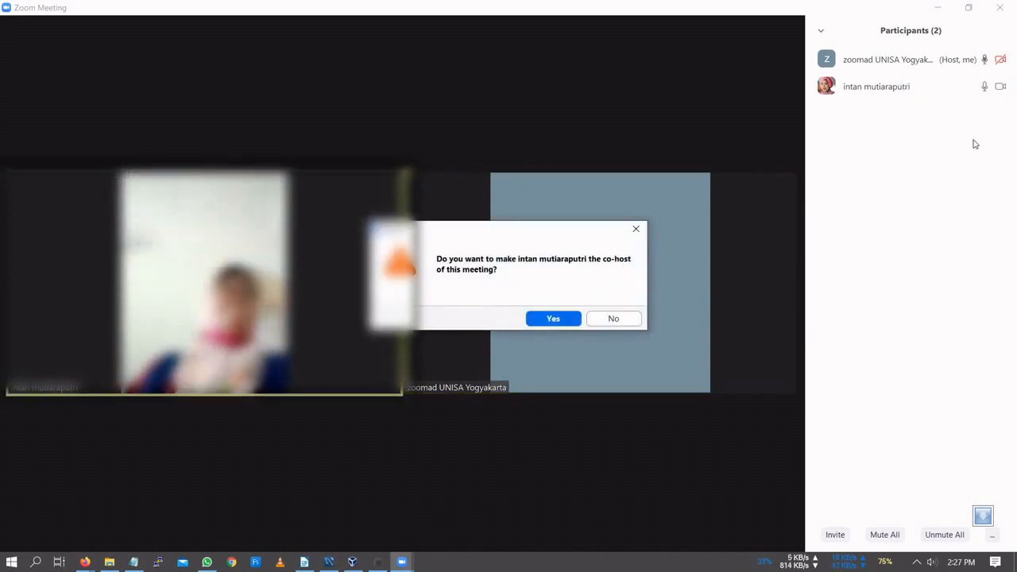
left_click(542, 318)
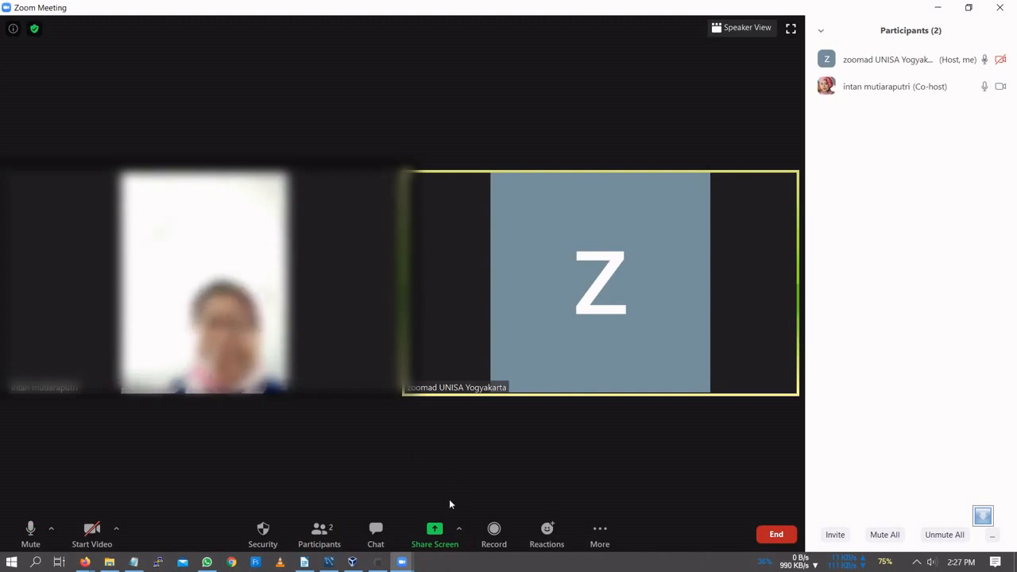
- Try limiting screen sharing to Only Host in the advanced sharing options and switch it back to All Participants
left_click(458, 527)
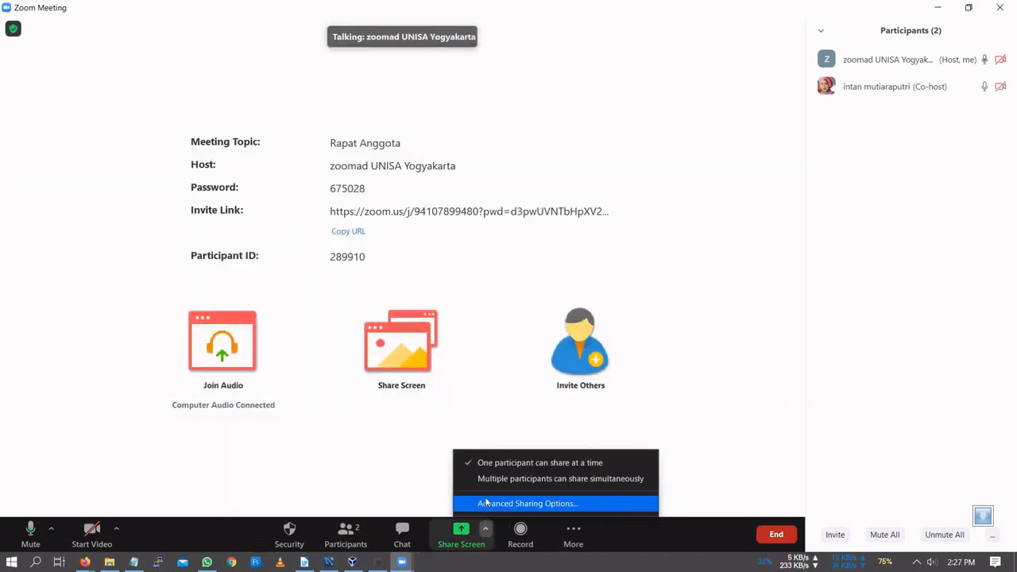
left_click(488, 502)
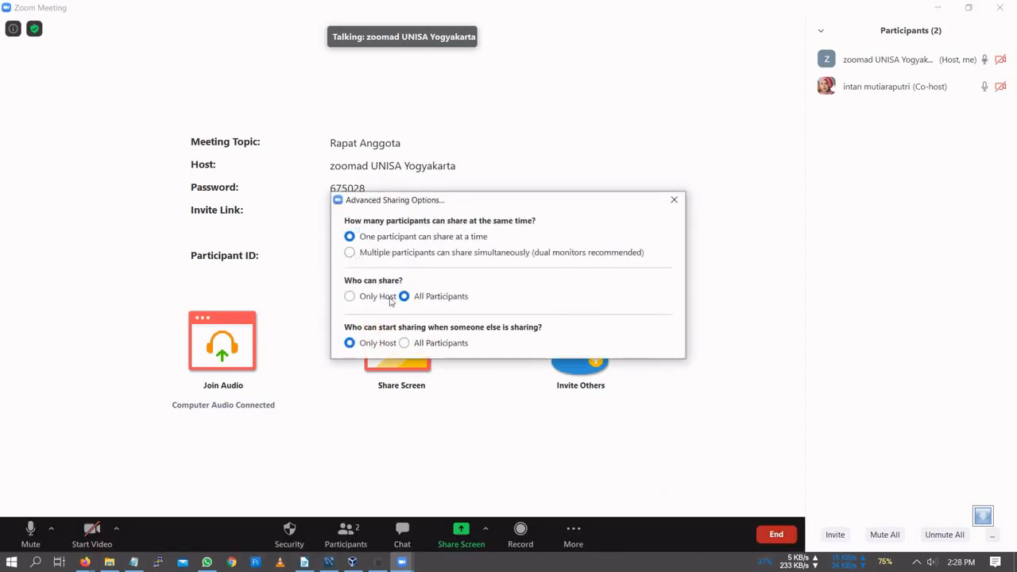
left_click(365, 297)
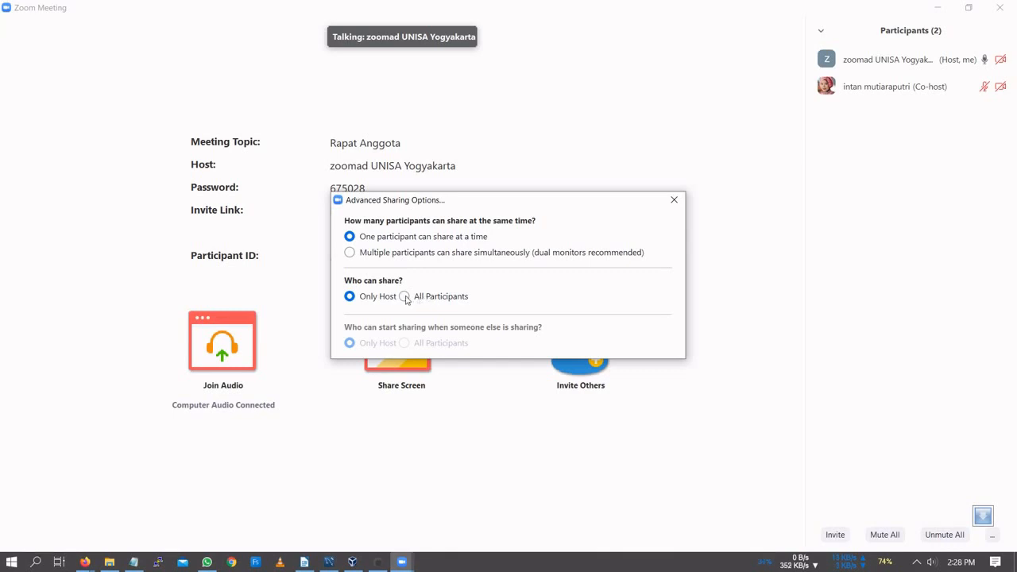
left_click(404, 297)
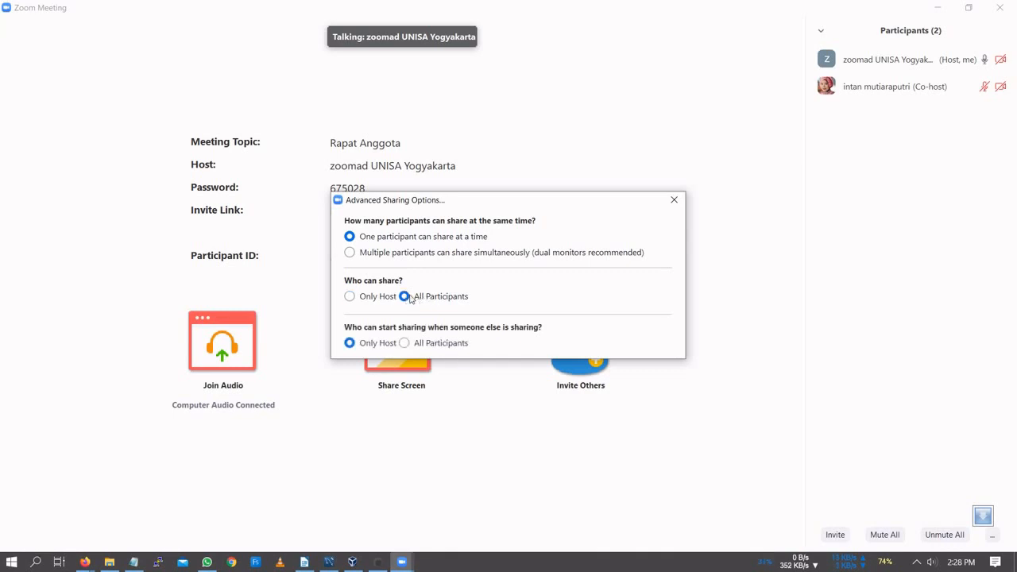
left_click(675, 202)
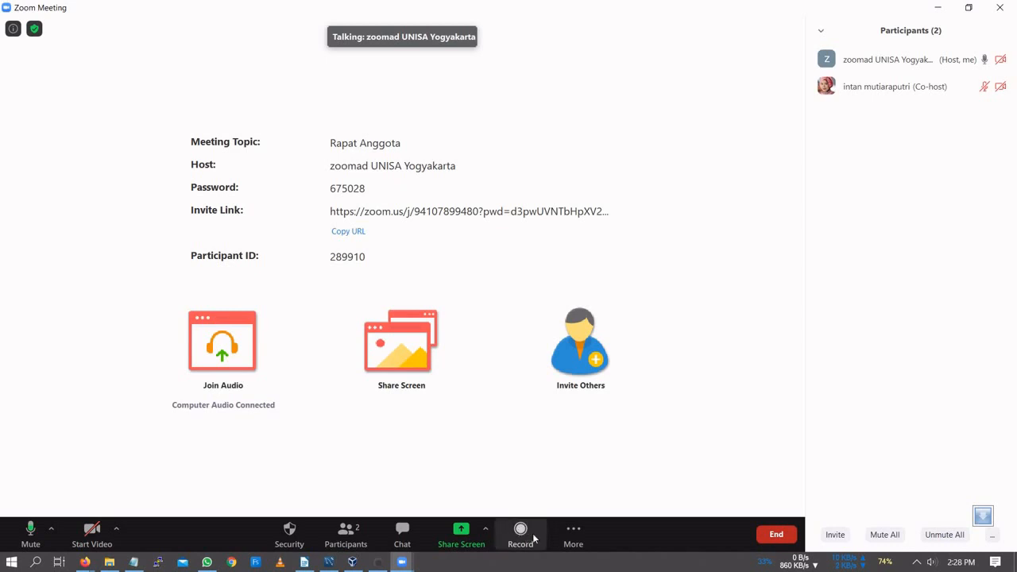
- Review the live streaming choices offered for Facebook, Workplace, YouTube and a custom service
left_click(574, 535)
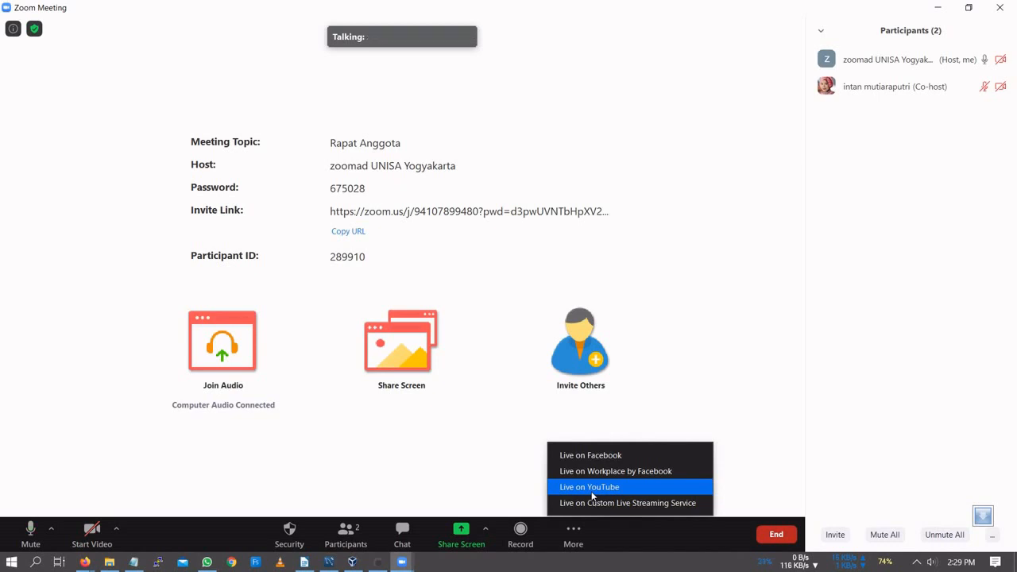
left_click(311, 494)
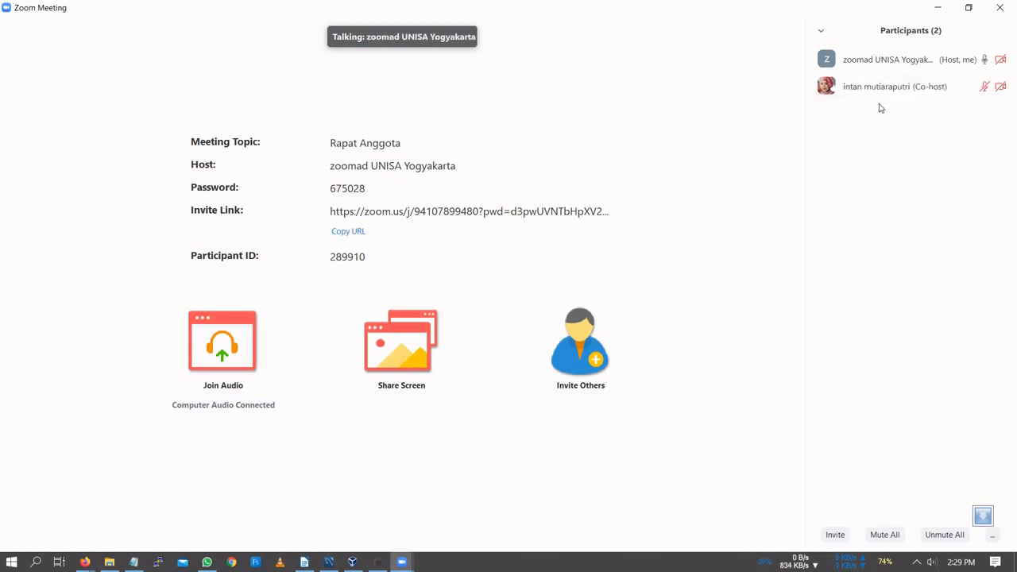
- Withdraw the co-host permission from the other participant
mouse_move(914, 83)
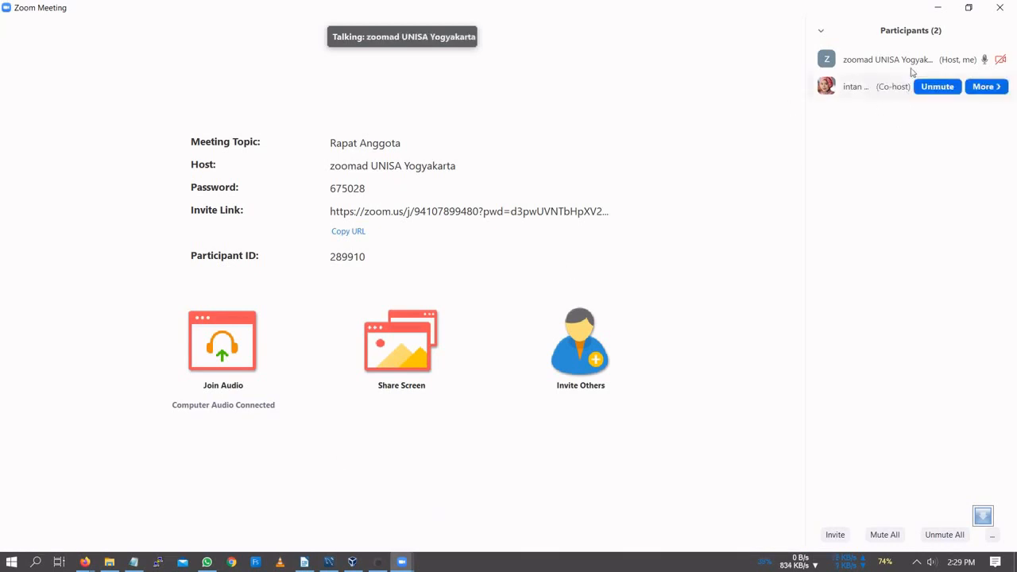
left_click(980, 89)
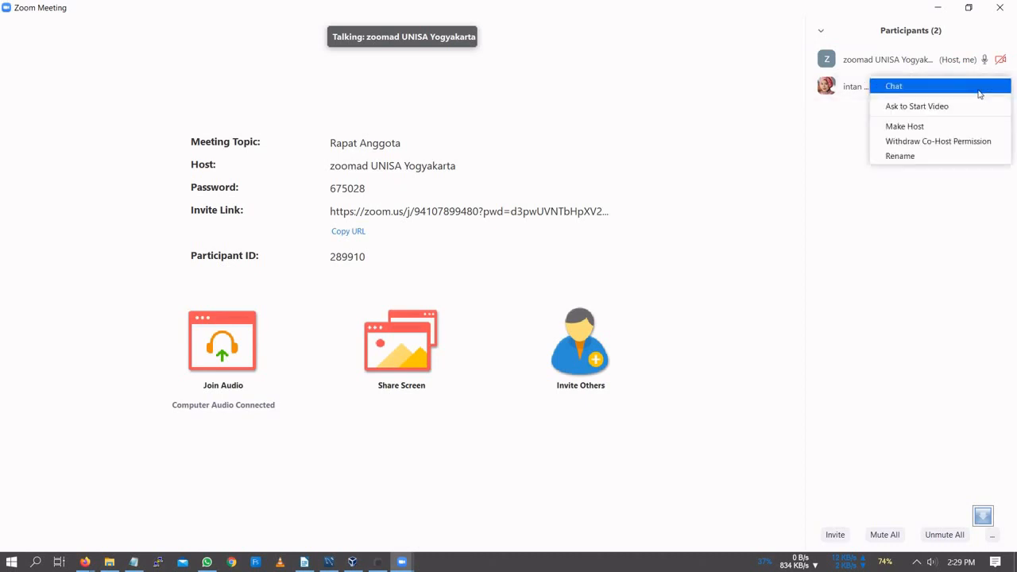
left_click(974, 143)
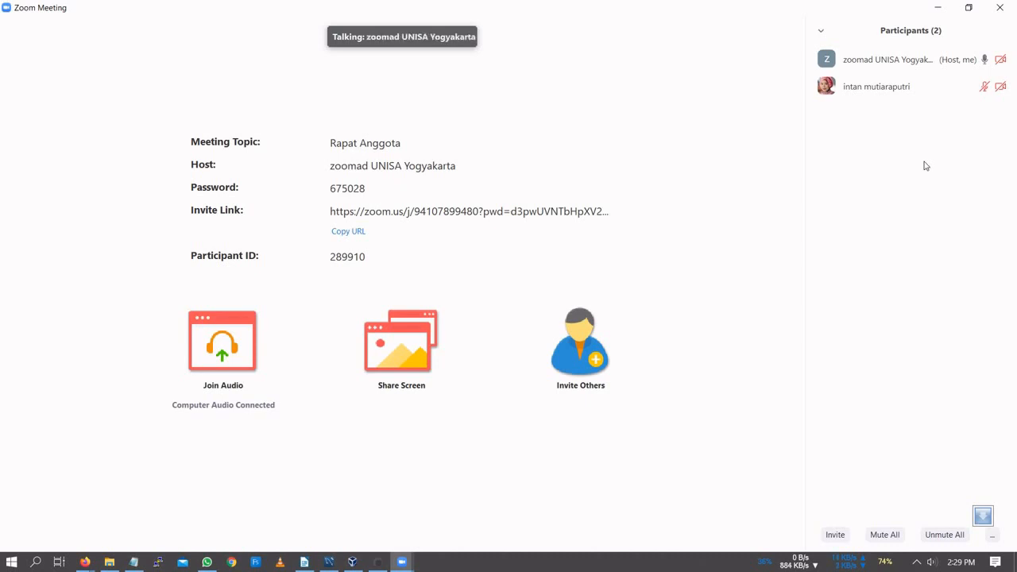
- End the "Rapat Anggota" meeting for all participants
mouse_move(749, 188)
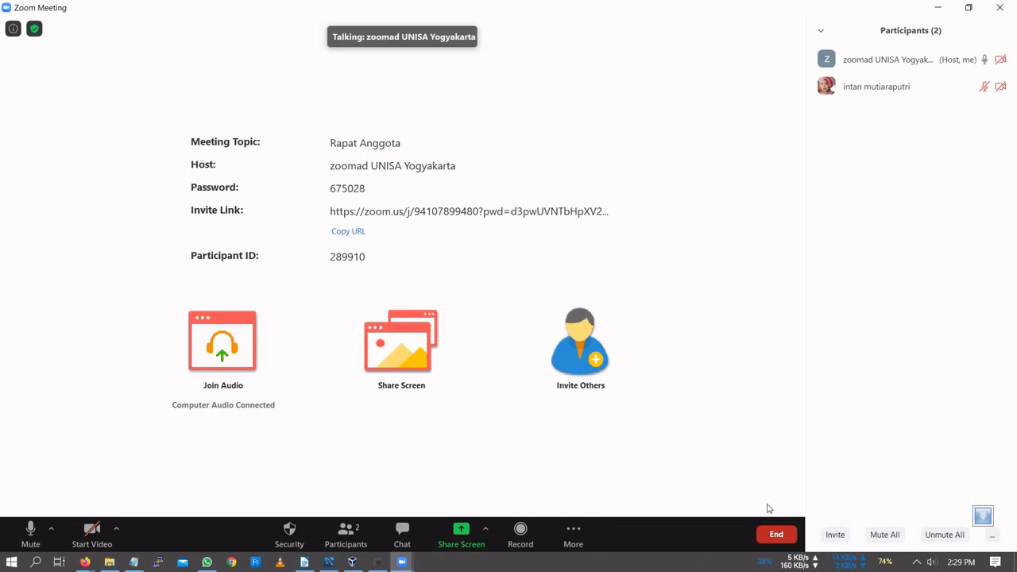
left_click(778, 534)
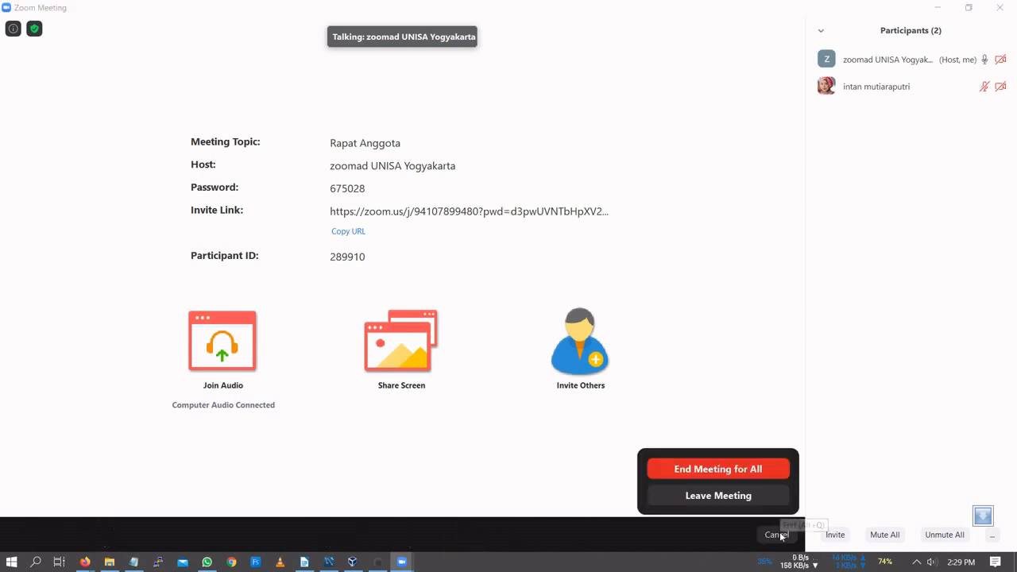
left_click(745, 470)
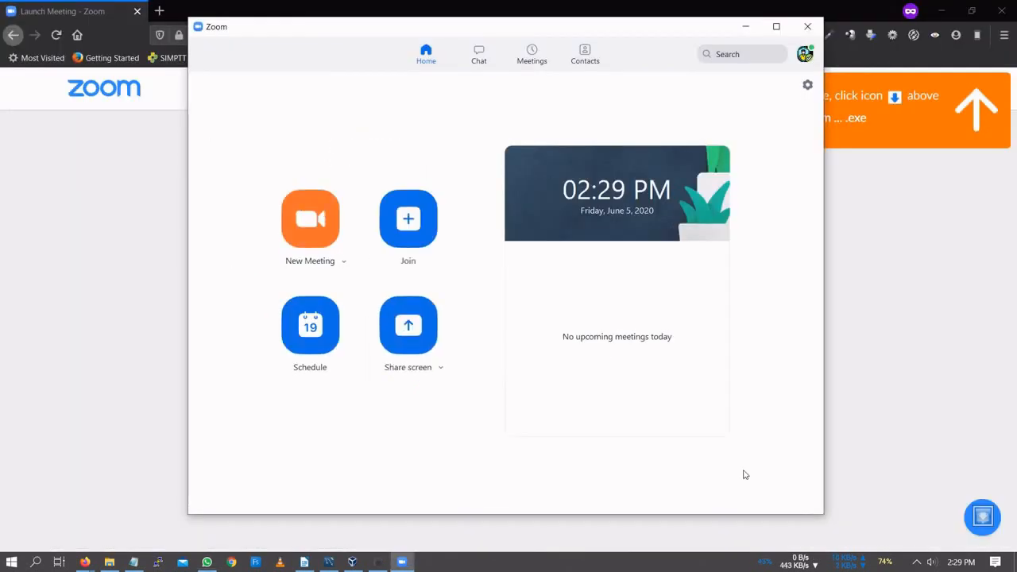
- Return to the meeting page in the browser and host an instant meeting With Video On, launching it in Zoom Meetings
left_click(892, 310)
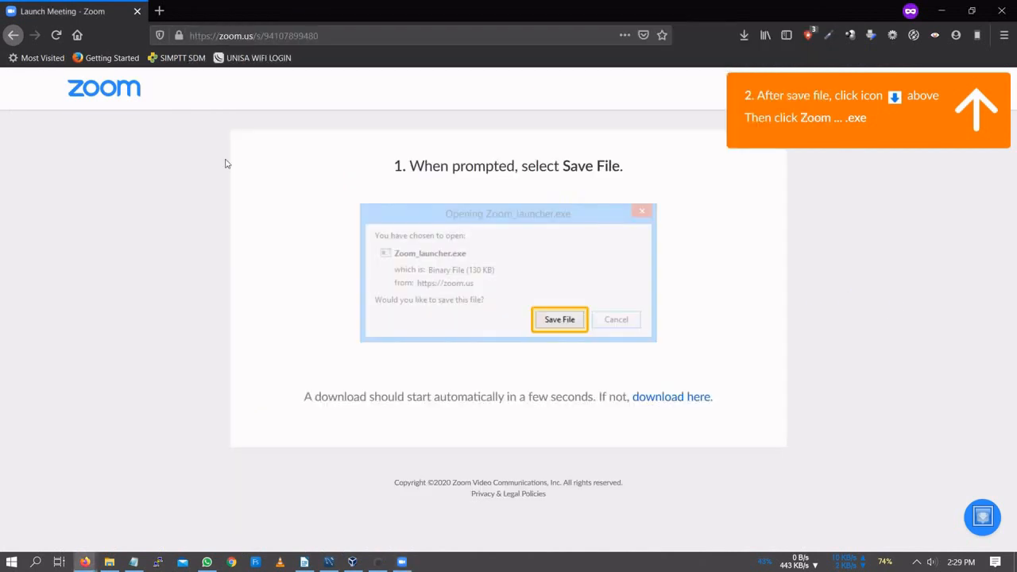
left_click(12, 35)
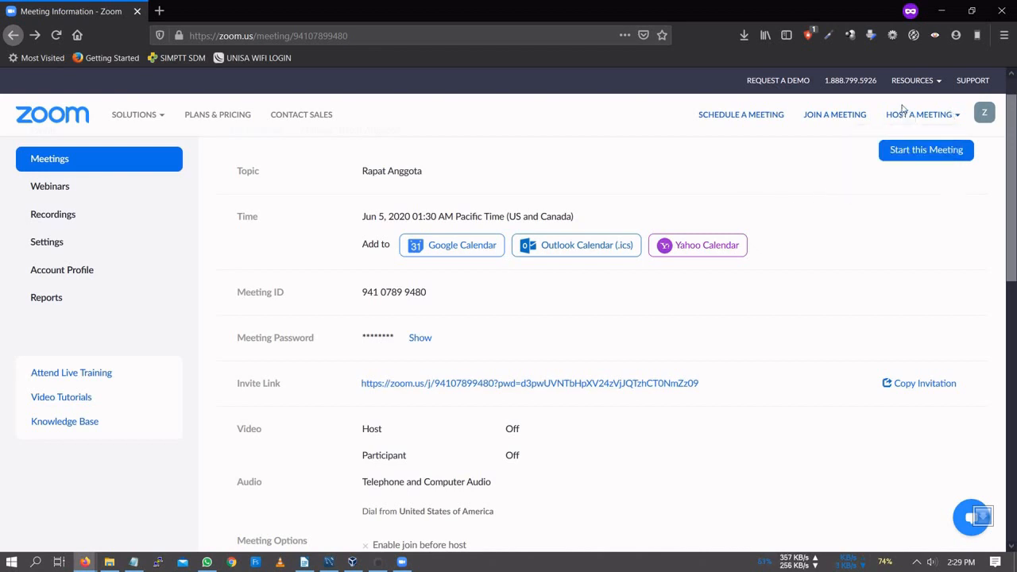
mouse_move(903, 118)
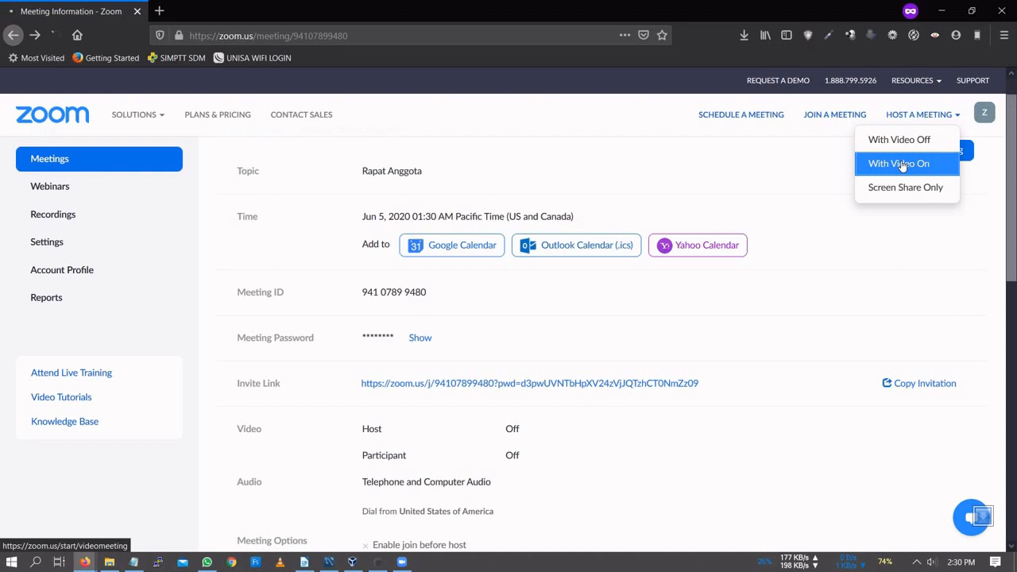
left_click(902, 164)
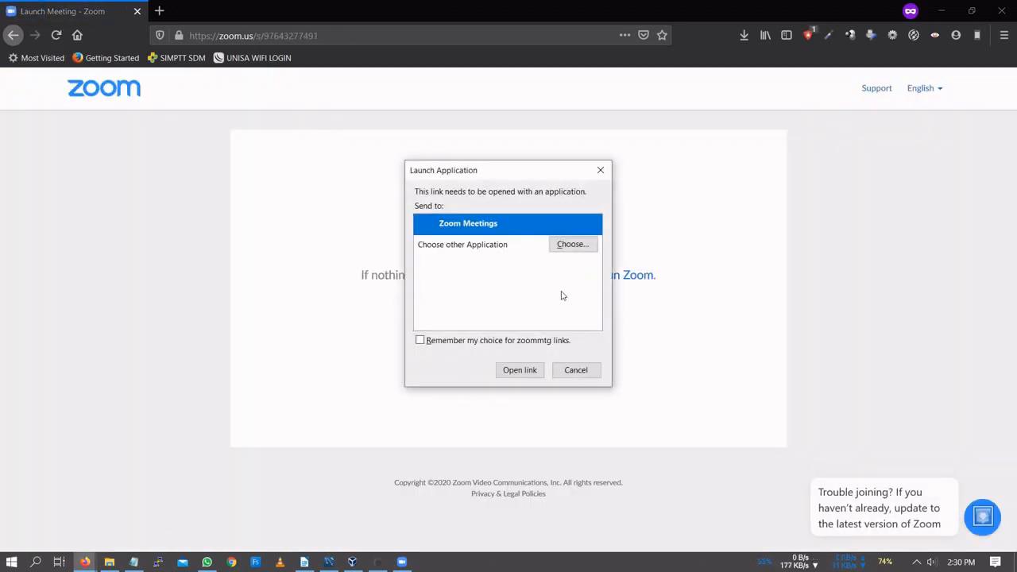
left_click(532, 373)
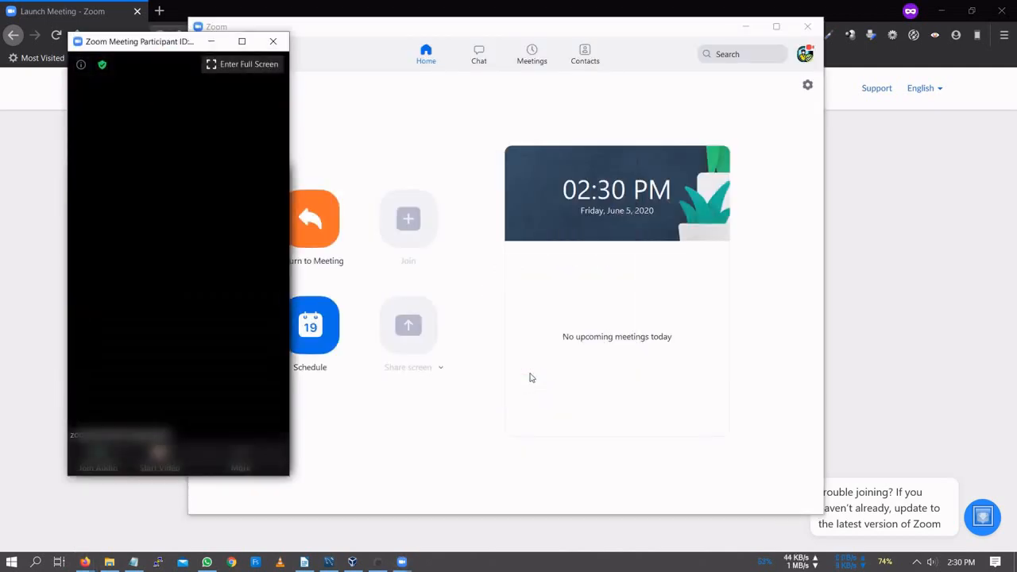
- Join the instant meeting with computer audio and copy its invite link from the meeting information
left_click(104, 66)
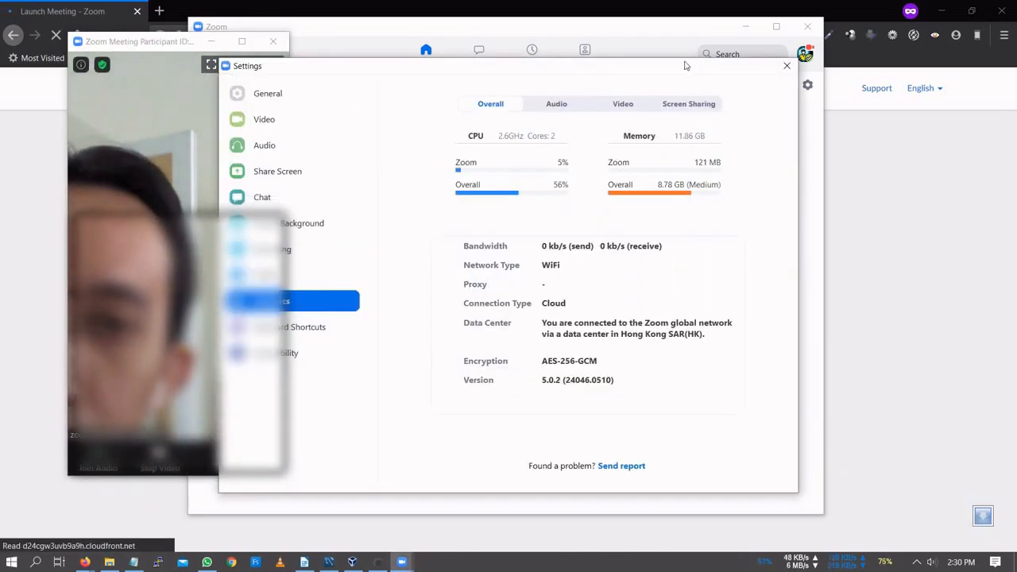
left_click(787, 66)
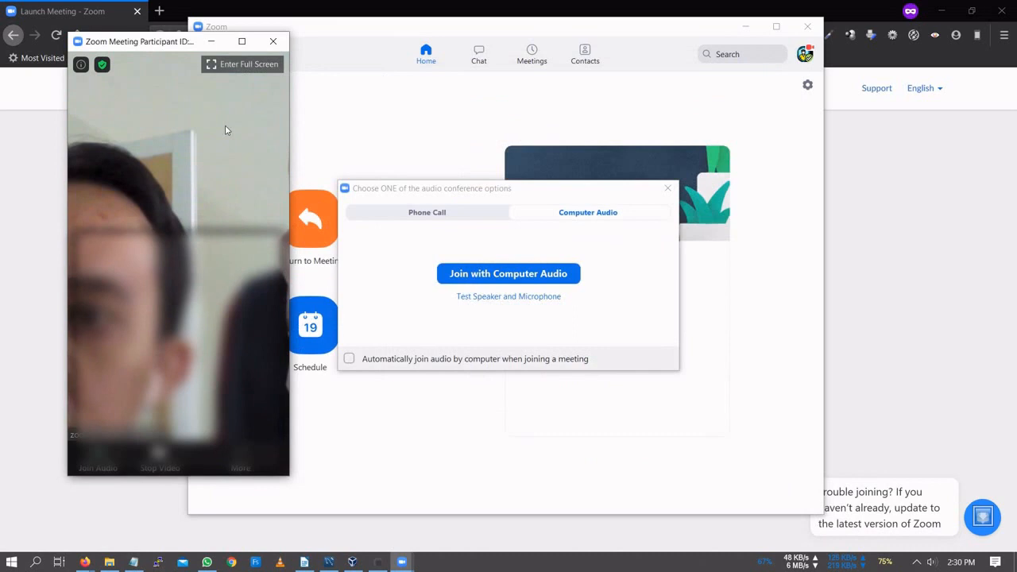
left_click(81, 64)
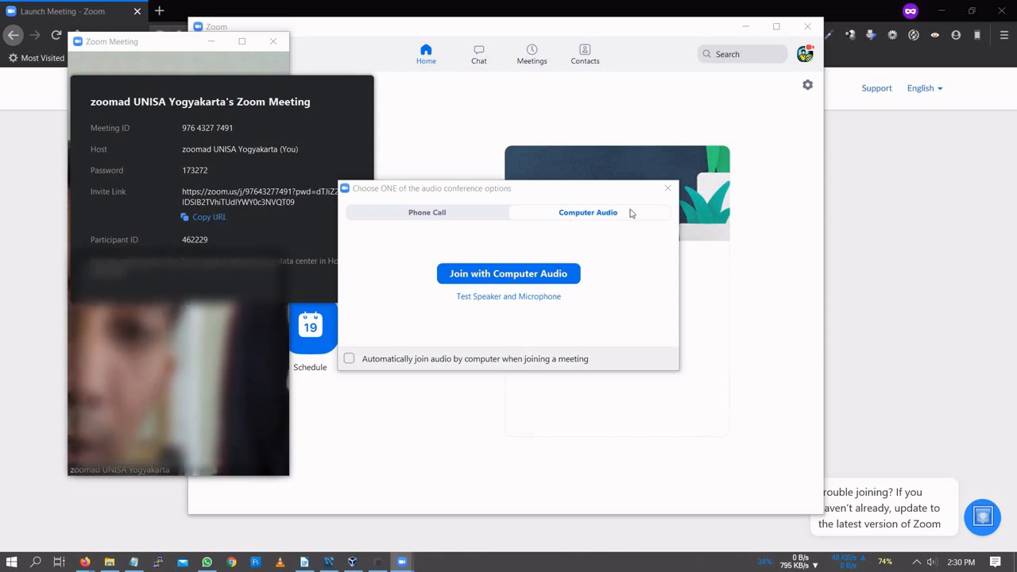
left_click(508, 274)
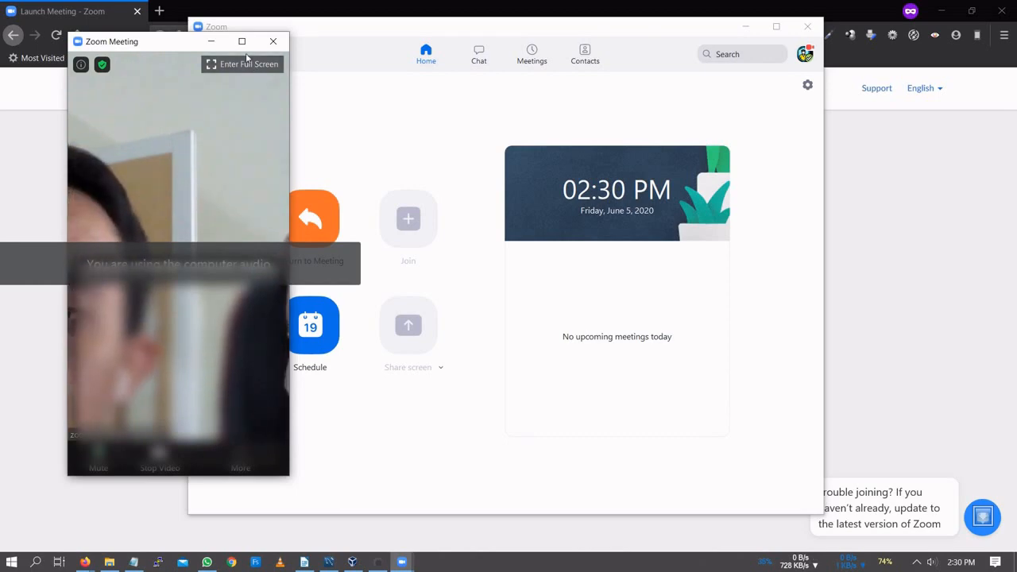
left_click(81, 65)
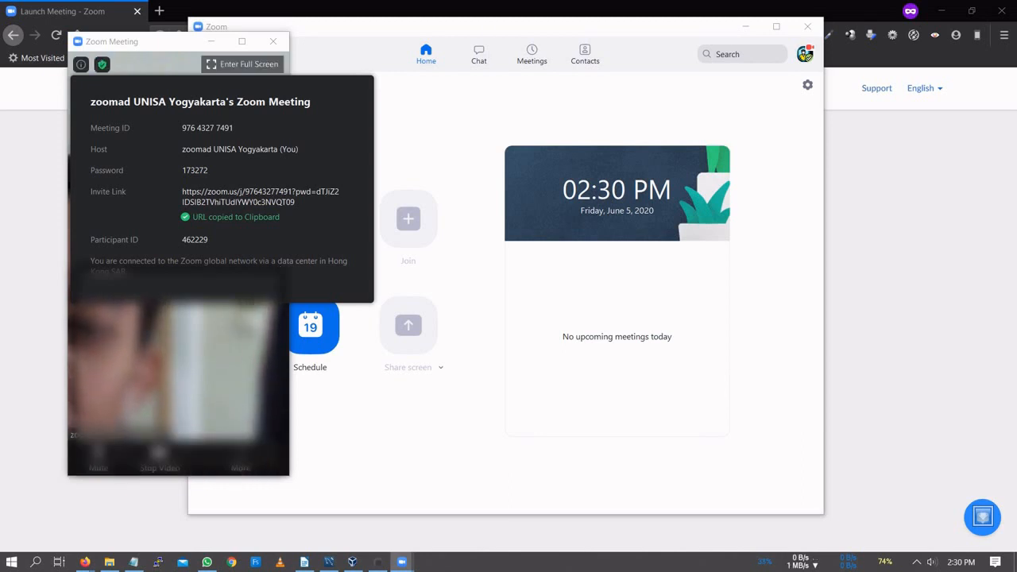
left_click(224, 349)
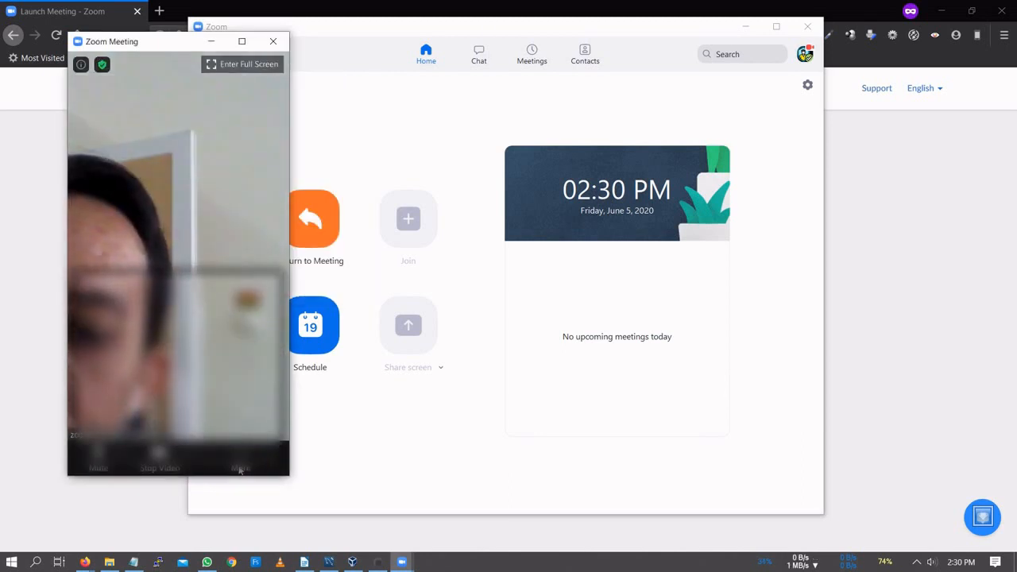
- Check the additional meeting options in the maximized meeting window and end the instant meeting for all
left_click(242, 41)
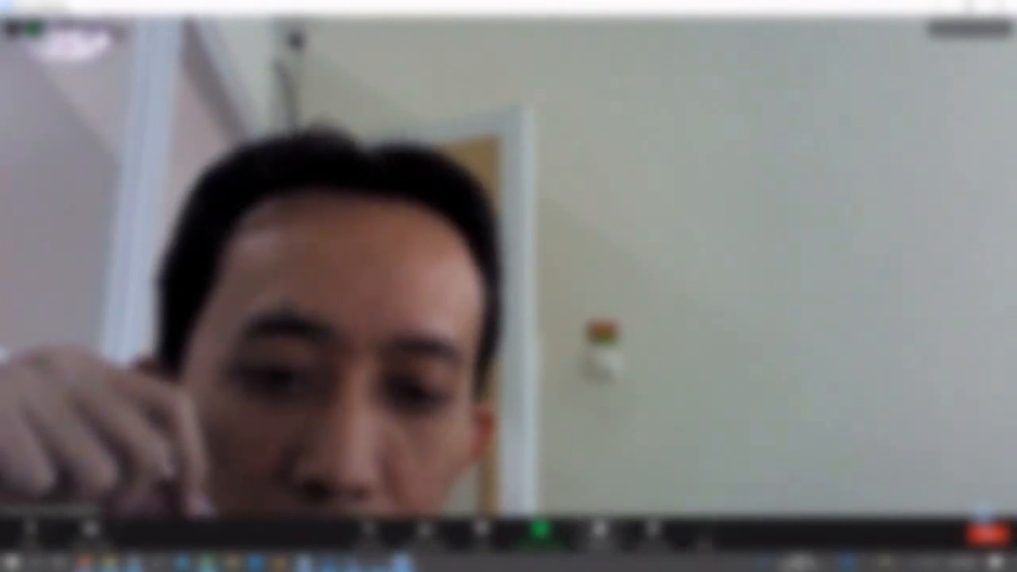
left_click(600, 533)
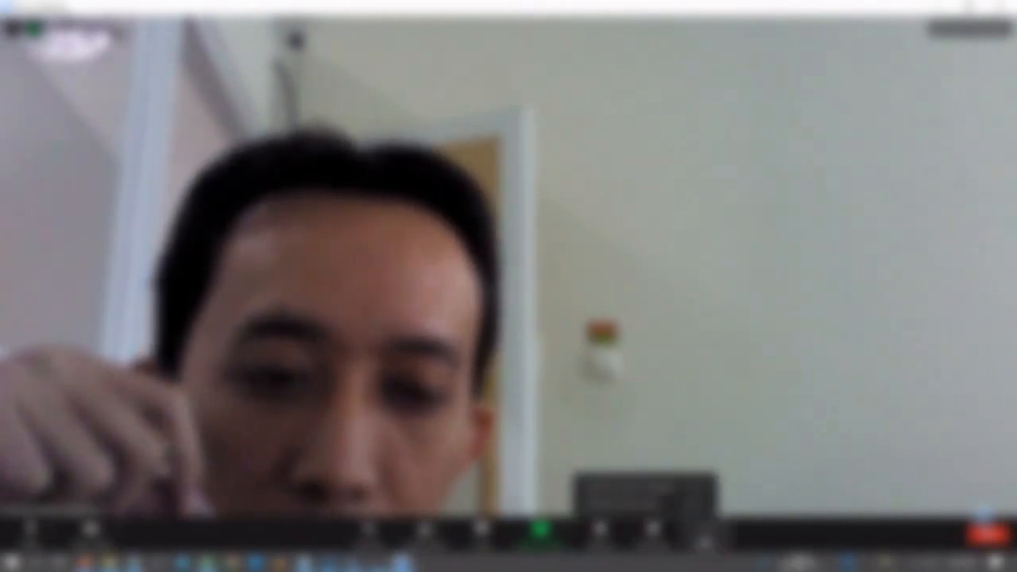
left_click(987, 531)
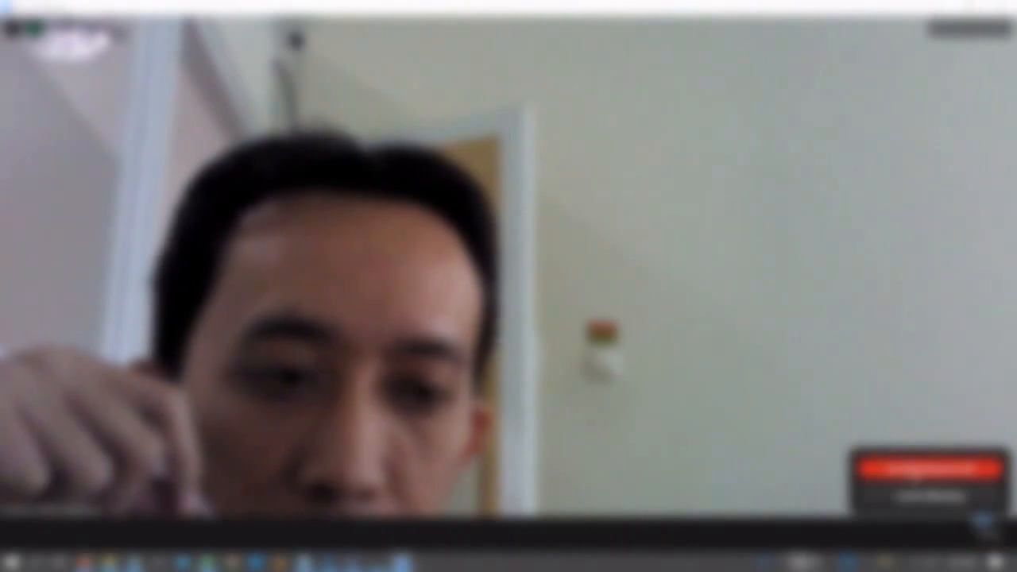
left_click(928, 469)
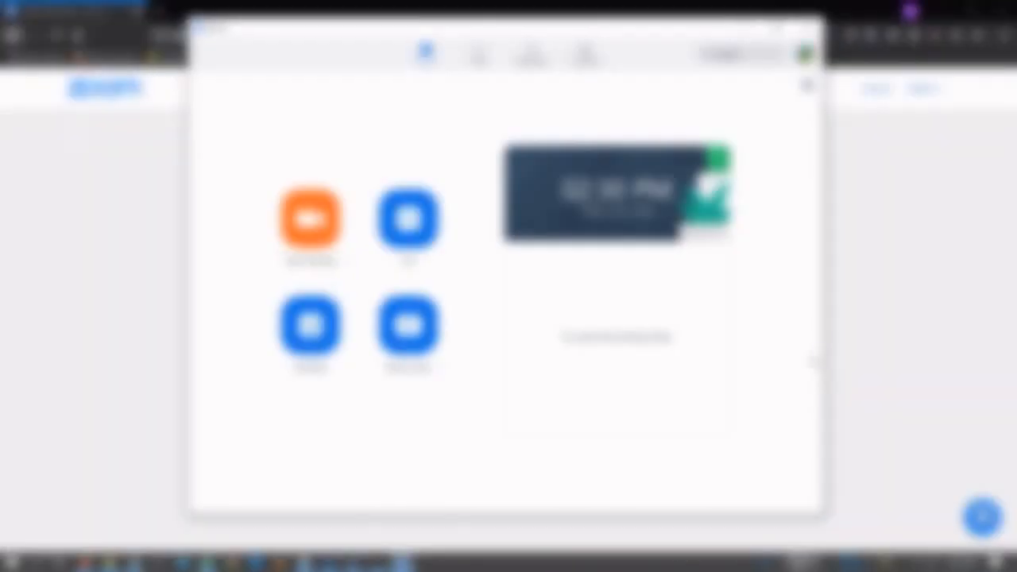